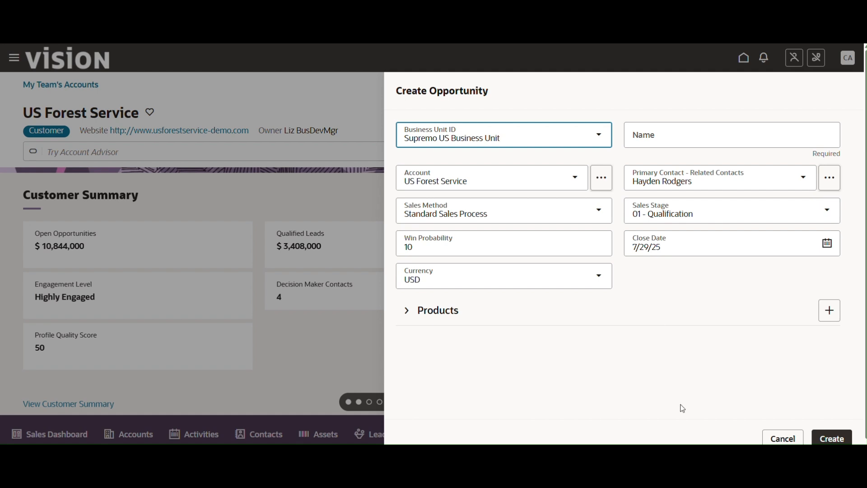
- Cancel the new opportunity form, then switch to Excel and review the two Claim Management requirements on the Requirement sheet
left_click(775, 440)
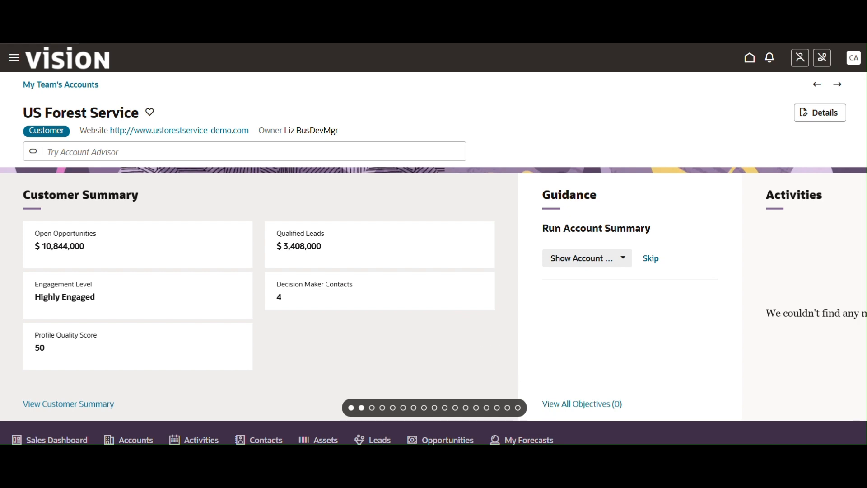
left_click(587, 465)
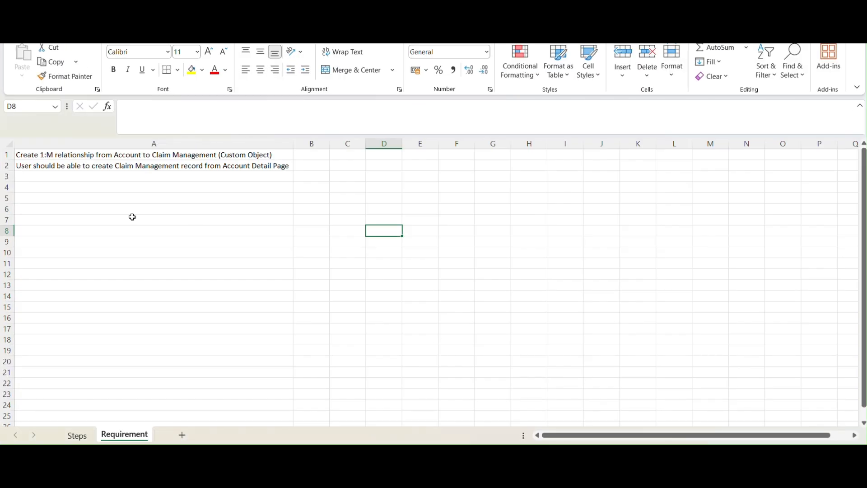
double_click(154, 155)
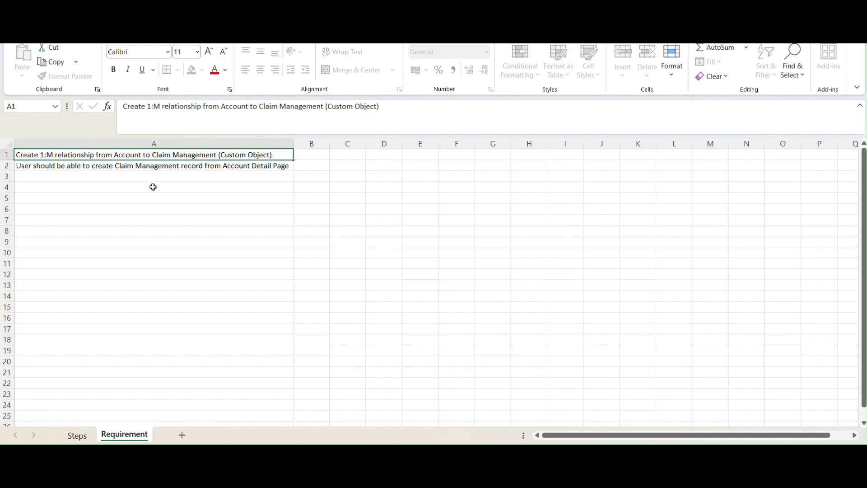
left_click(153, 187)
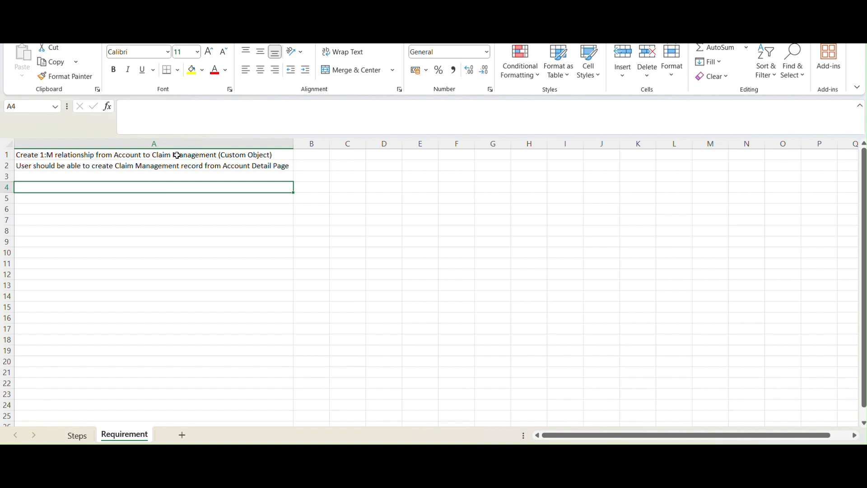
left_click(104, 166)
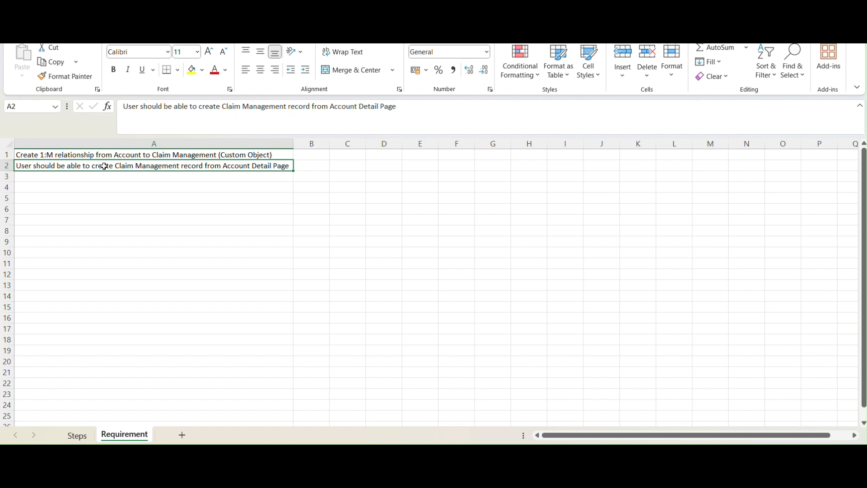
left_click(141, 153)
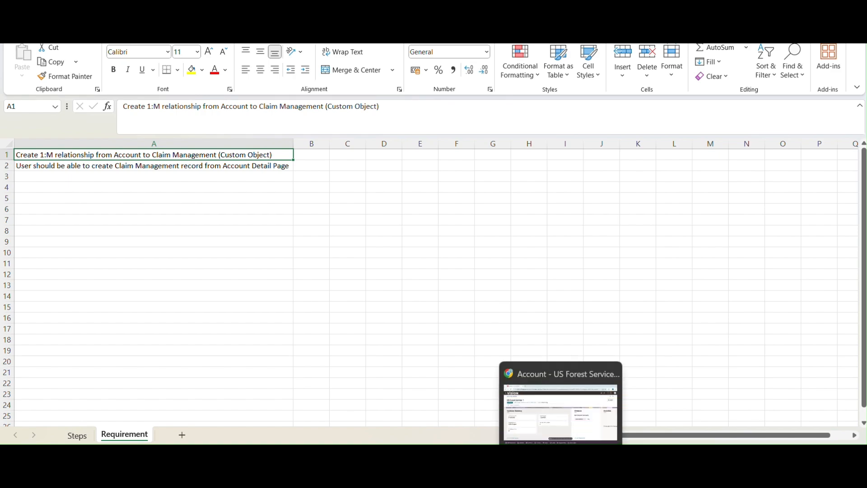
- Switch back to the browser, go to Sandboxes, and open Application Composer within the UIBasedSmartActions sandbox
left_click(561, 470)
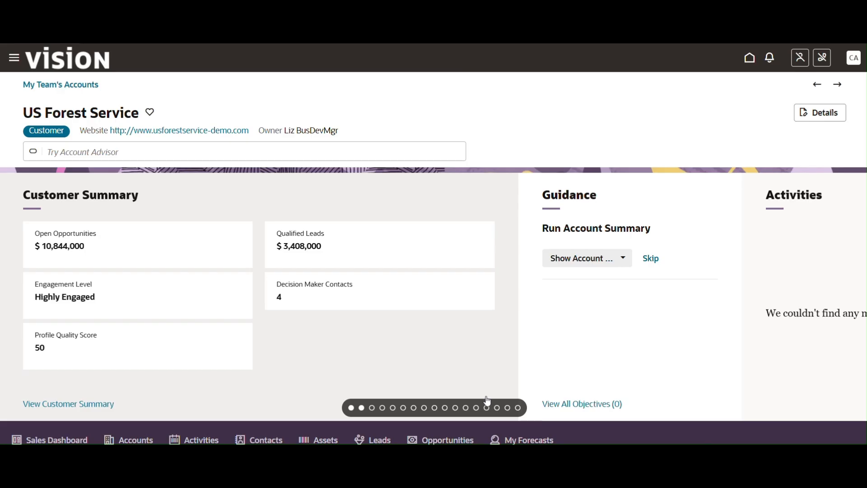
left_click(11, 64)
scroll(109, 387, "down", 10)
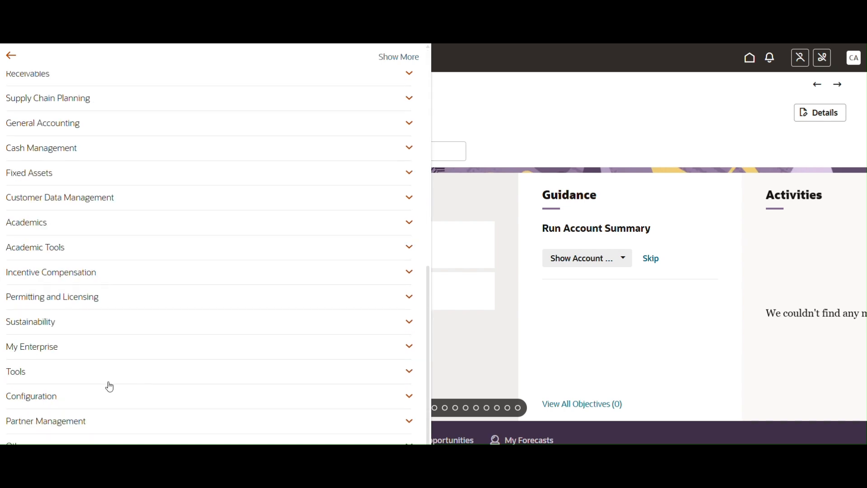
left_click(60, 391)
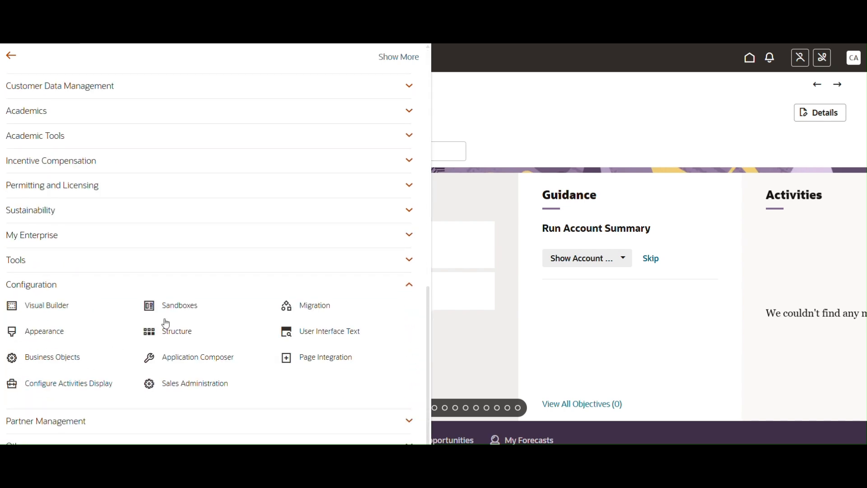
left_click(174, 309)
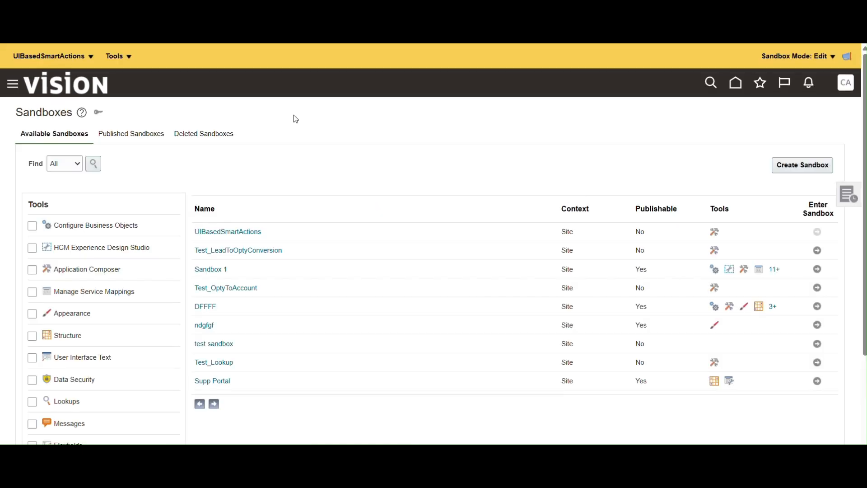
left_click(118, 56)
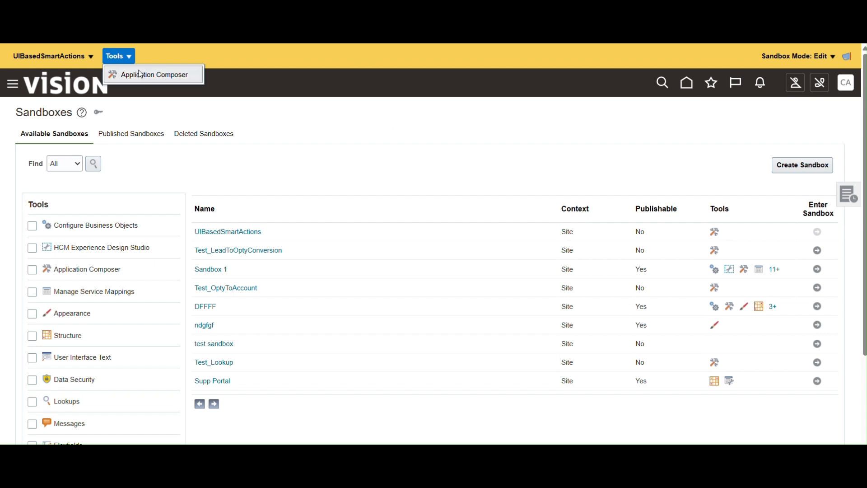
left_click(141, 73)
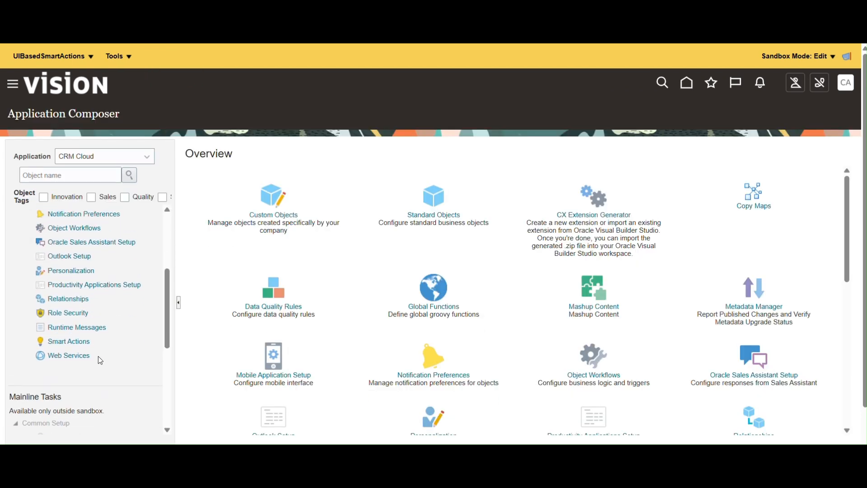
- Create and save a 1:M relationship from Account to Claims Management with the name and display name AccountToClaim
left_click(68, 311)
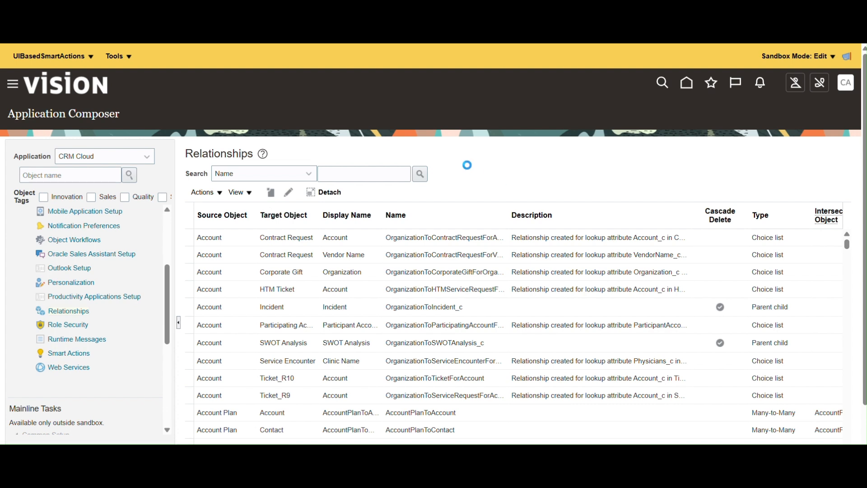
left_click(292, 204)
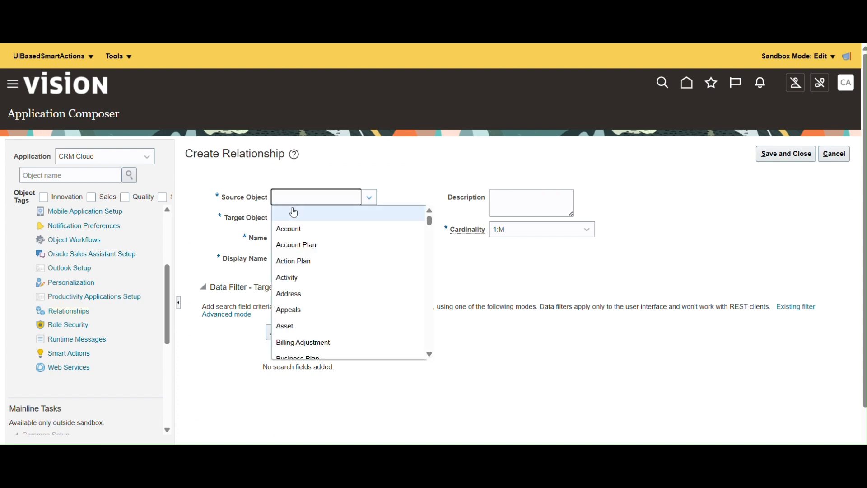
left_click(294, 229)
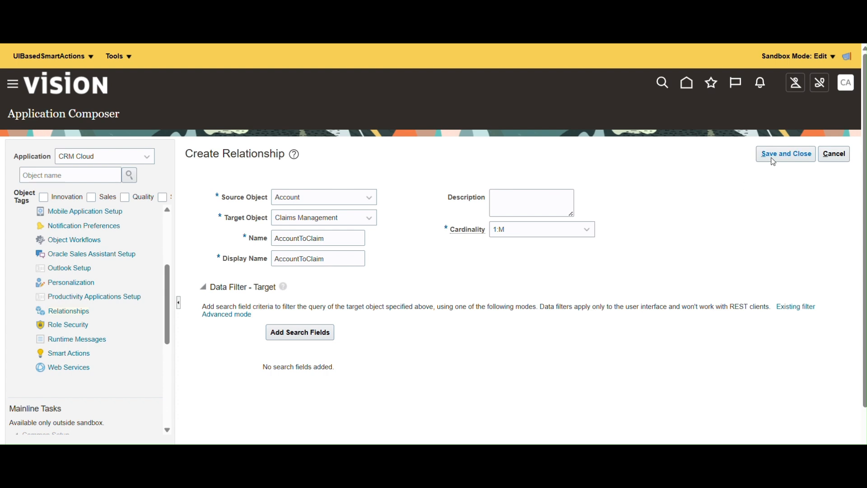
left_click(780, 160)
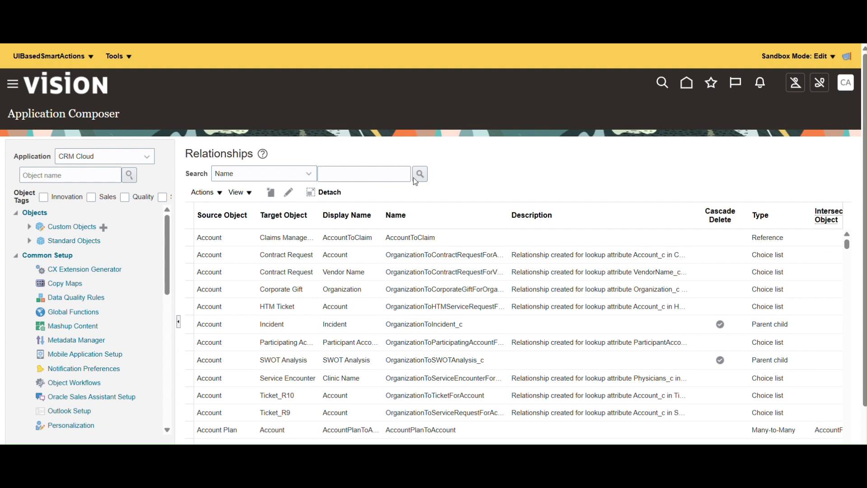
- Create a new CX extension with the Claims Management object and generate the extension
left_click(72, 270)
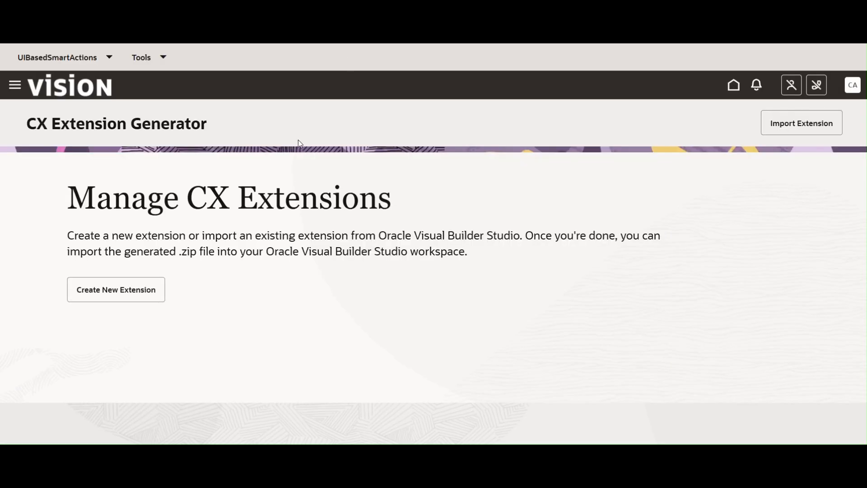
left_click(121, 293)
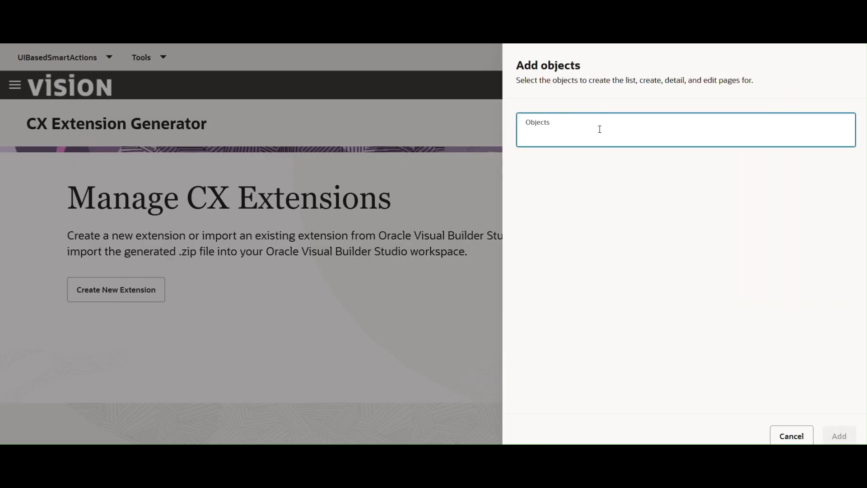
left_click(600, 131)
type("cl")
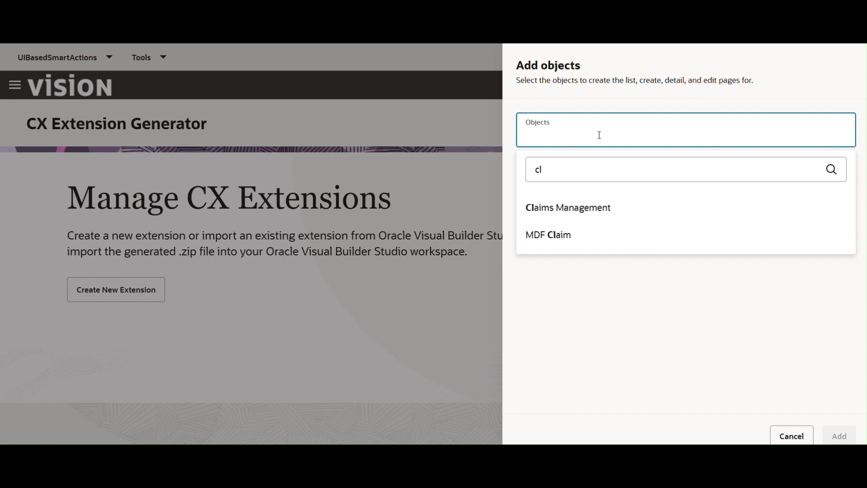
left_click(603, 201)
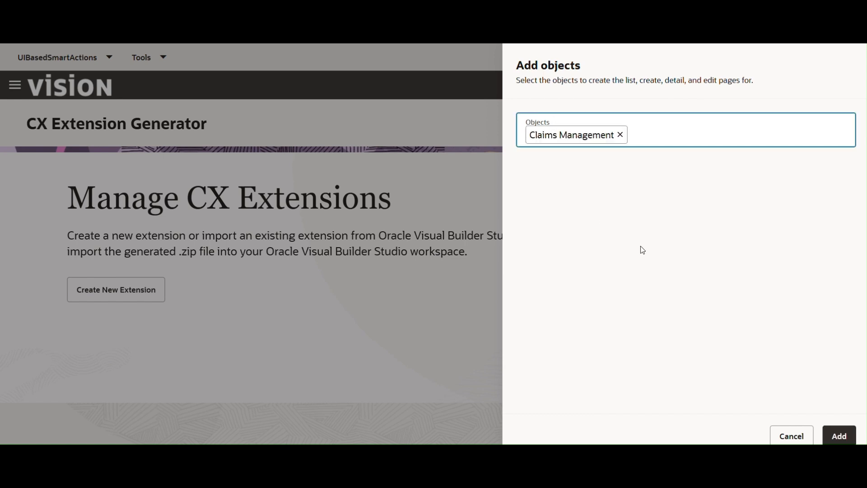
left_click(843, 434)
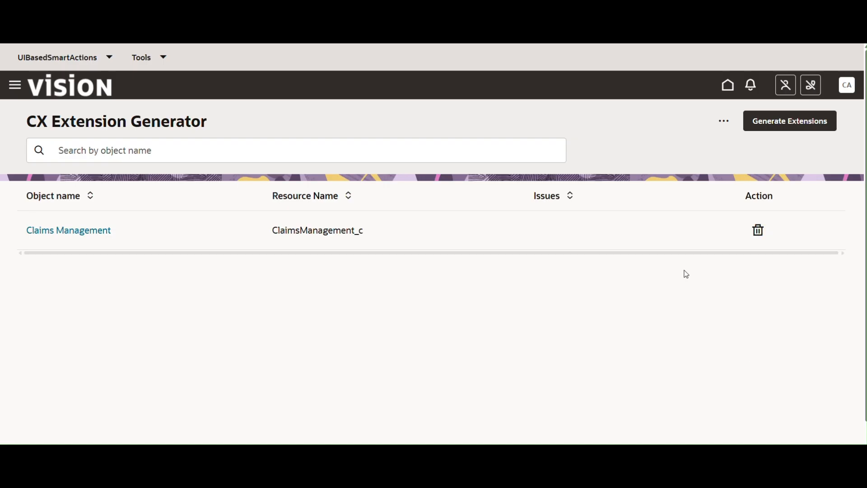
left_click(789, 122)
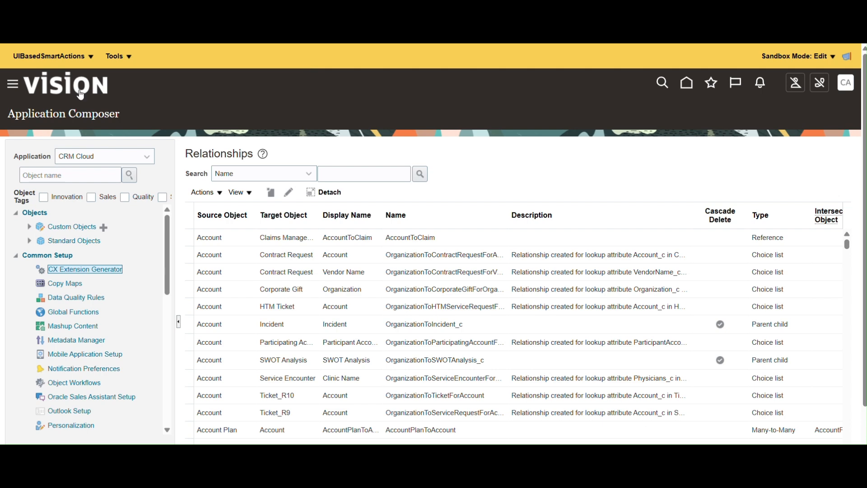
- Switch to Visual Builder Studio and open the Redwood Sales Migration project
left_click(13, 85)
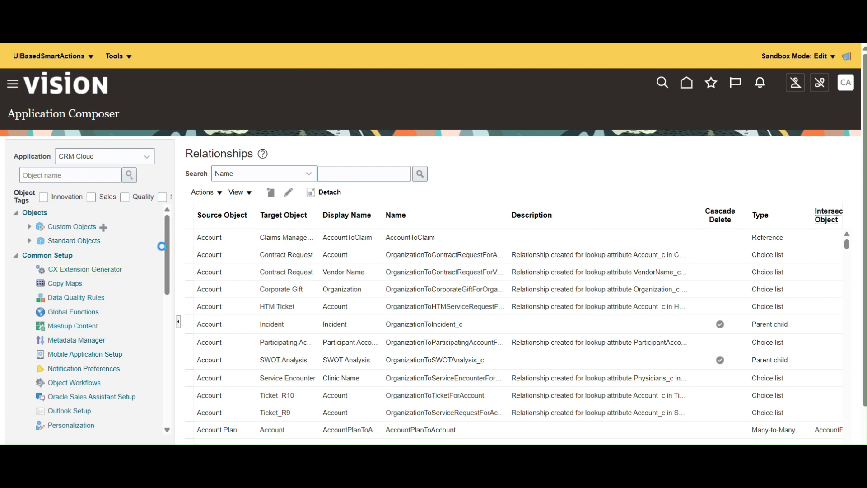
scroll(176, 351, "down", 6)
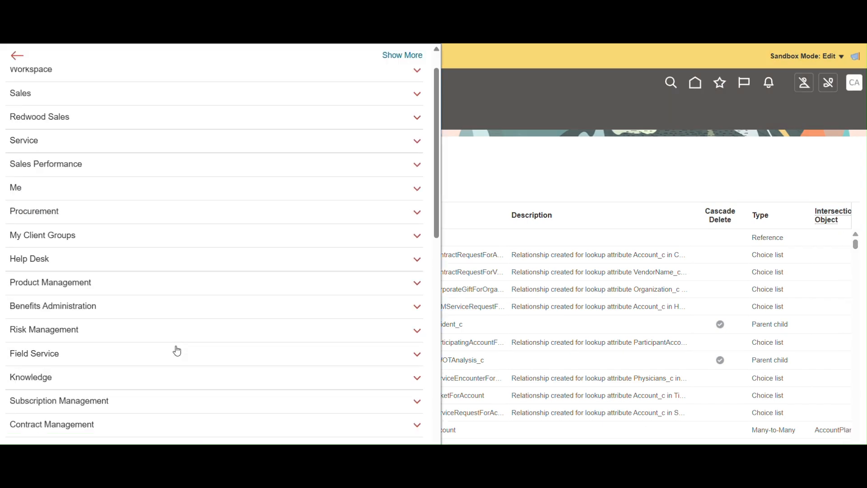
scroll(164, 346, "down", 5)
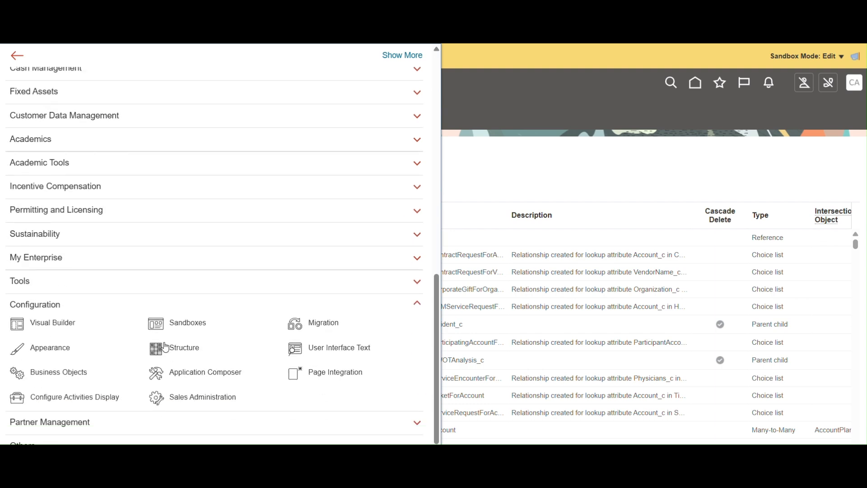
left_click(56, 331)
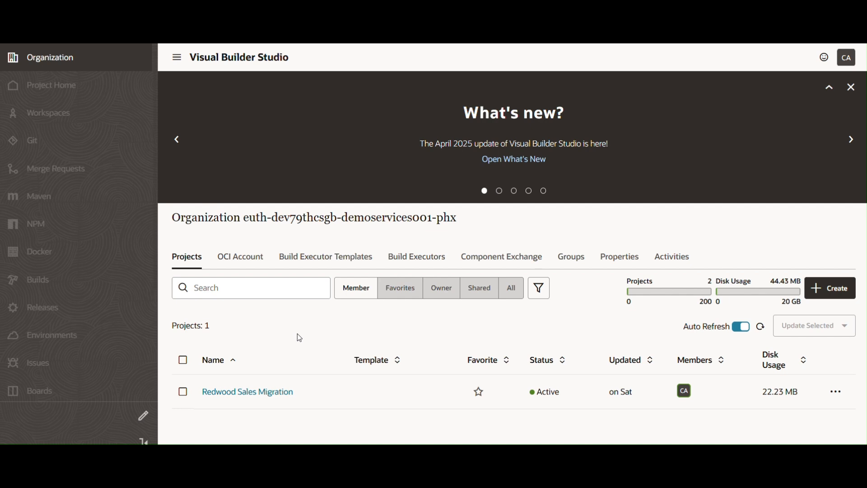
left_click(259, 393)
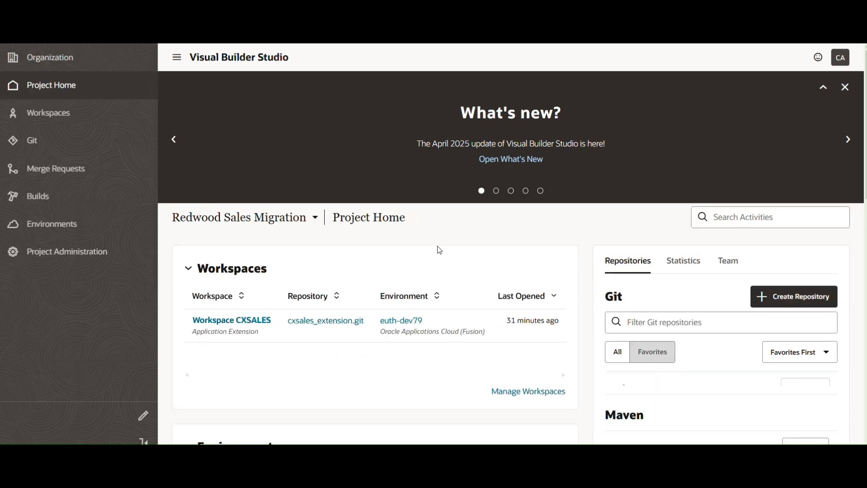
- Create a branch named UIBasedSmartAction from the main branch of the cxsales_extension.git repository
left_click(66, 146)
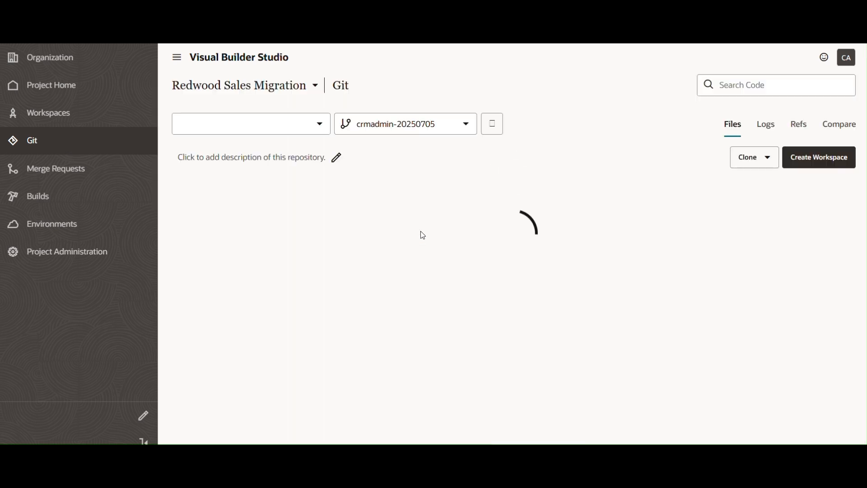
left_click(801, 129)
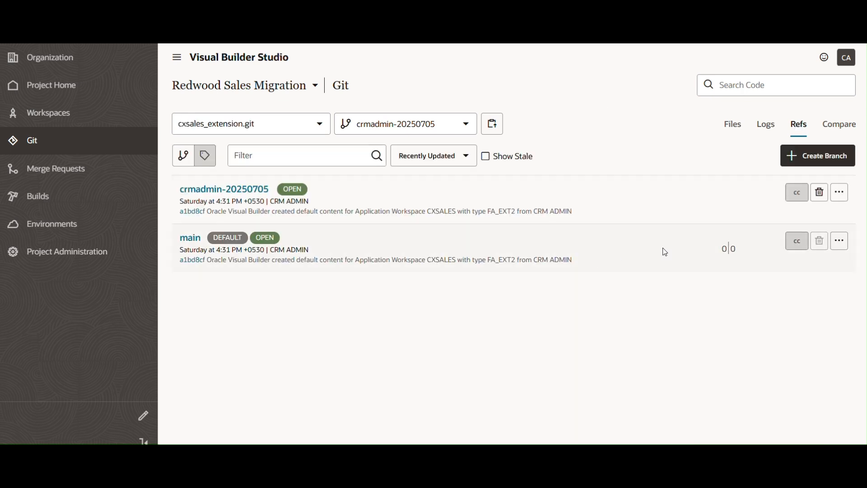
left_click(841, 240)
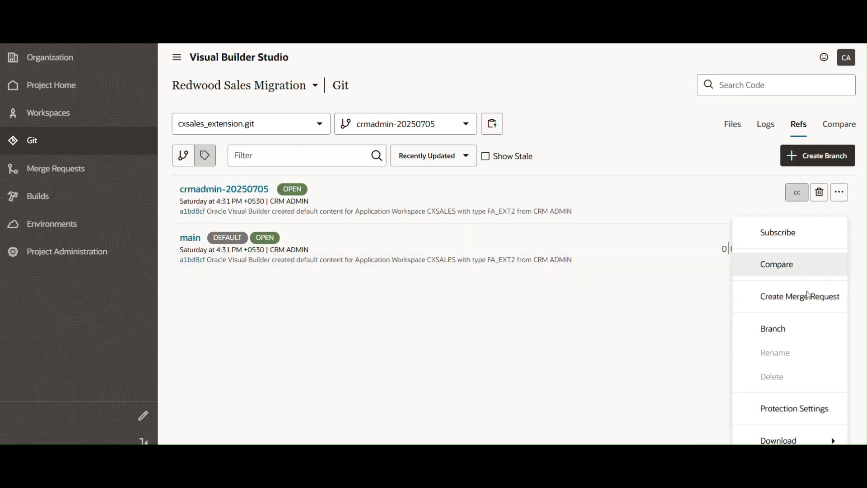
left_click(782, 334)
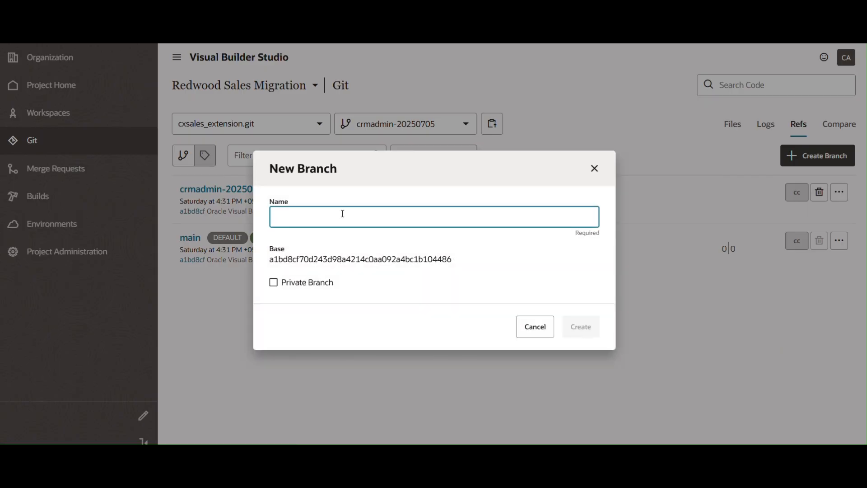
type("UIBas")
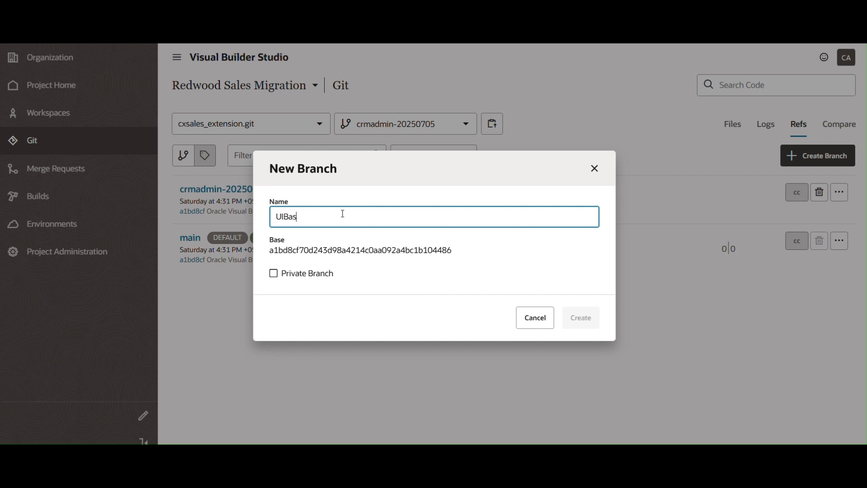
type("edSm")
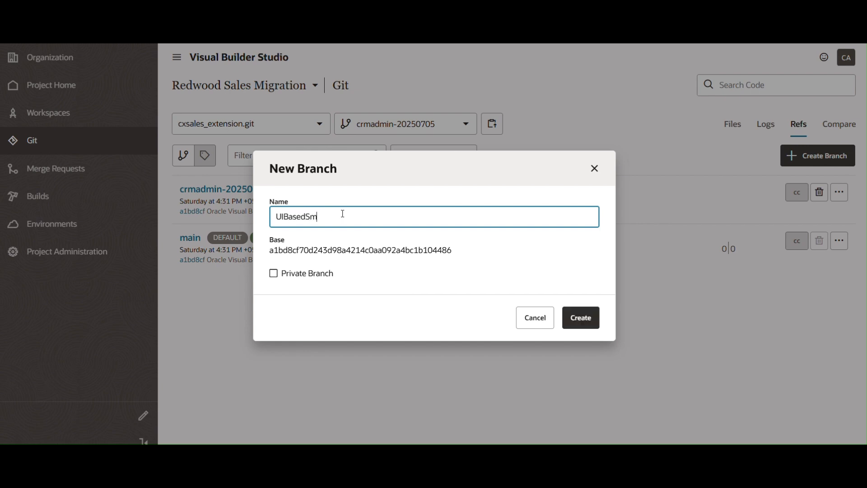
type("artAction")
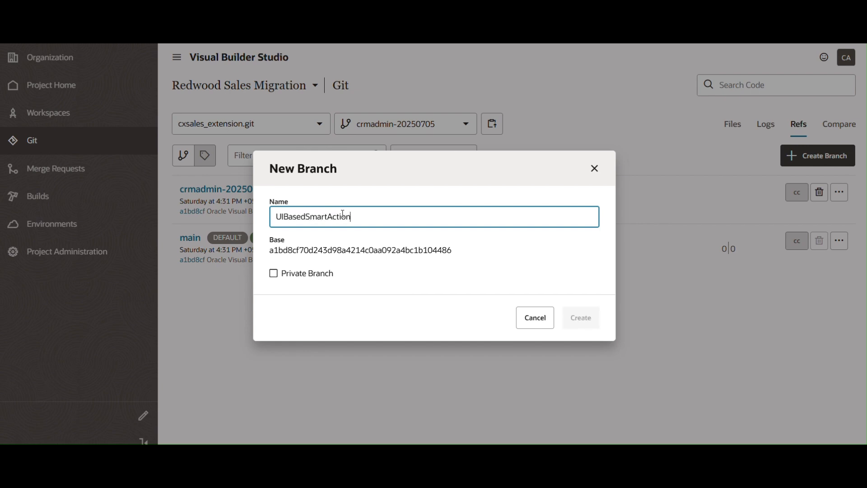
left_click(585, 318)
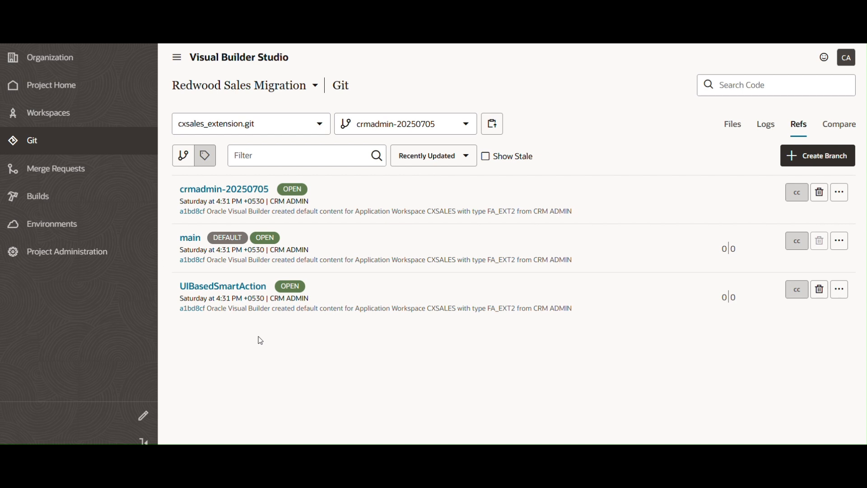
- Open Workspace CXSALES and switch it to the UIBasedSmartAction branch and the UIBasedSmartActions sandbox
left_click(67, 117)
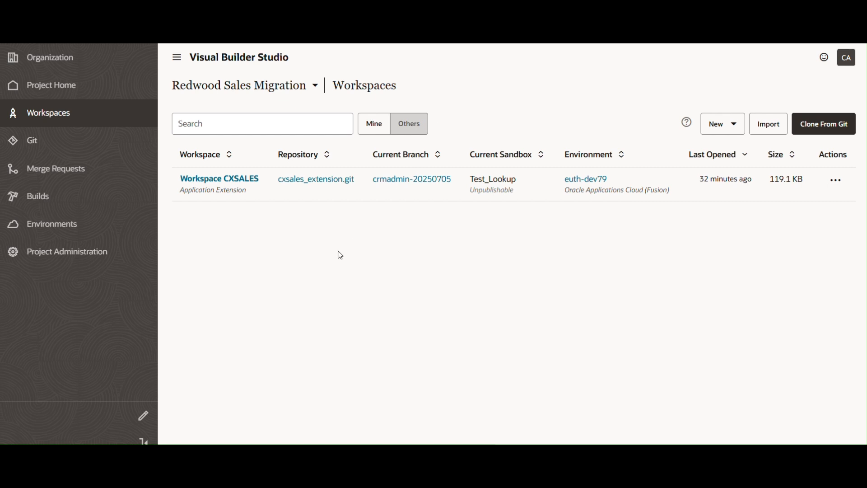
left_click(235, 178)
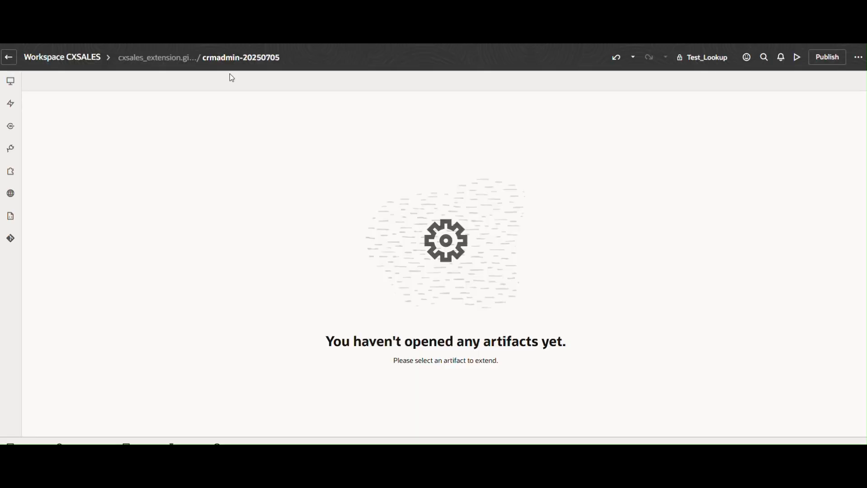
left_click(234, 62)
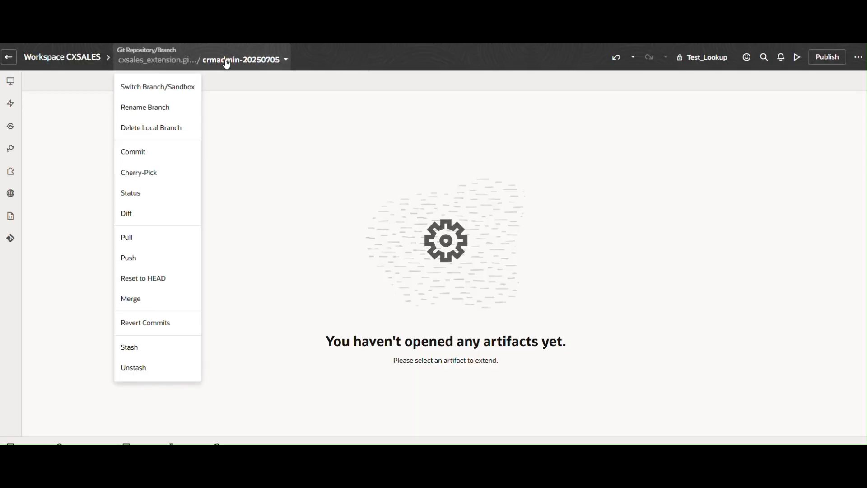
left_click(162, 89)
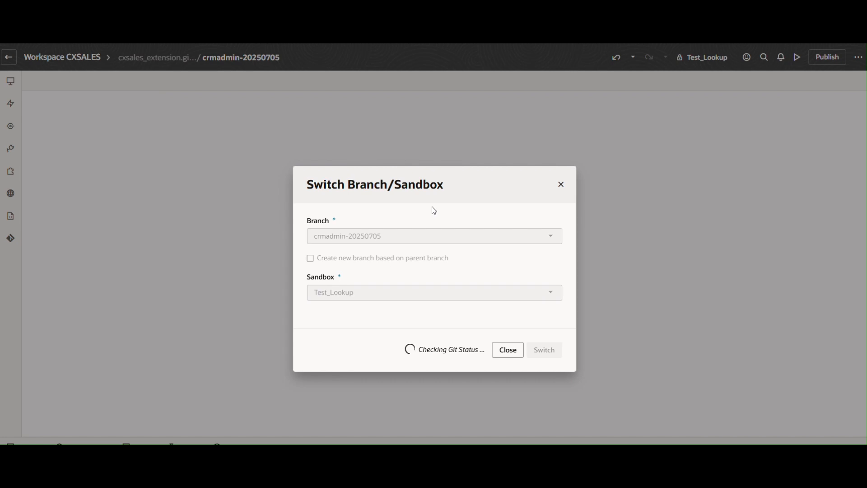
left_click(402, 236)
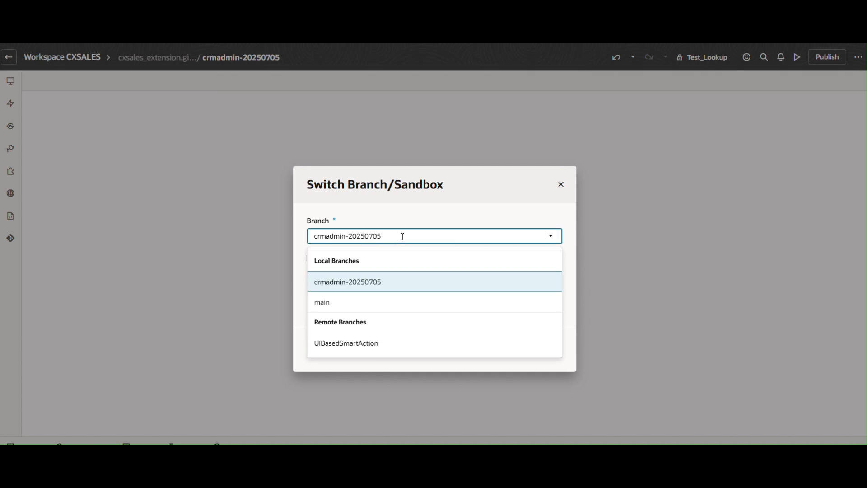
left_click(380, 344)
left_click(402, 293)
left_click(402, 294)
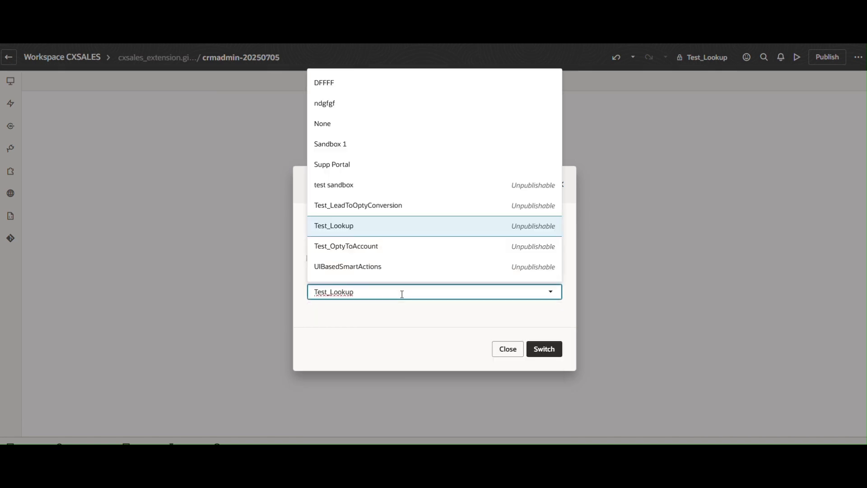
left_click(369, 267)
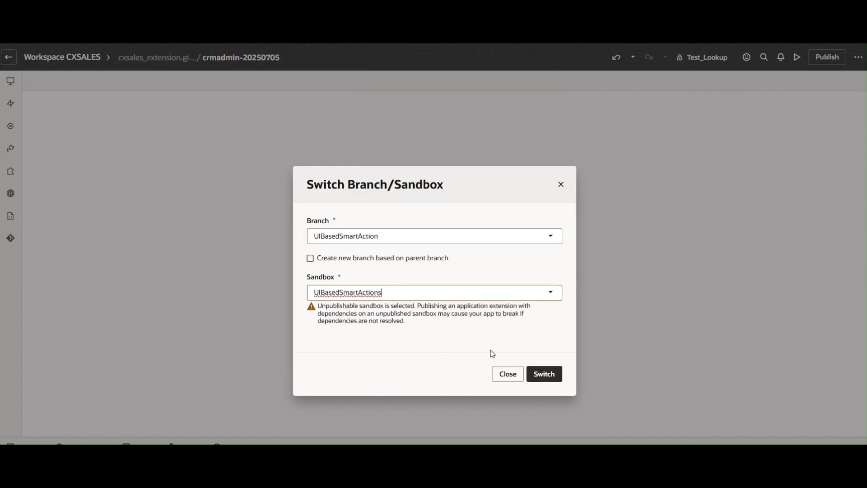
left_click(544, 375)
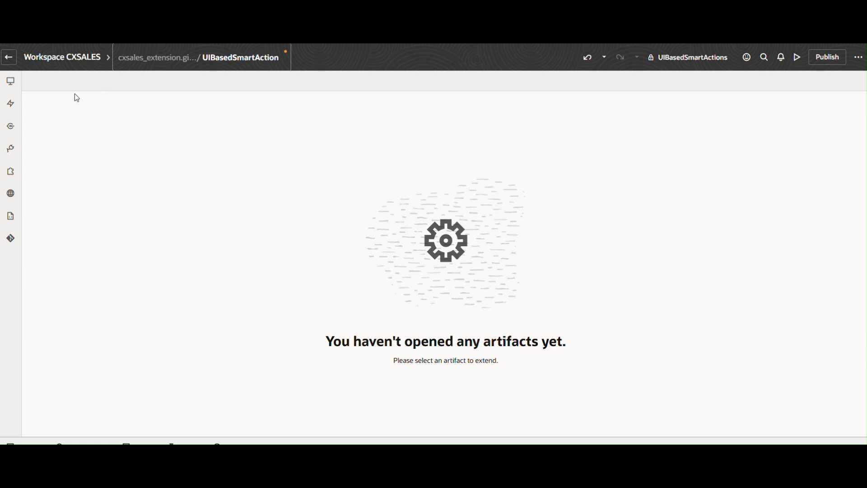
- Add the Sales dependency from Customer Experience (CX) to the extension
left_click(10, 105)
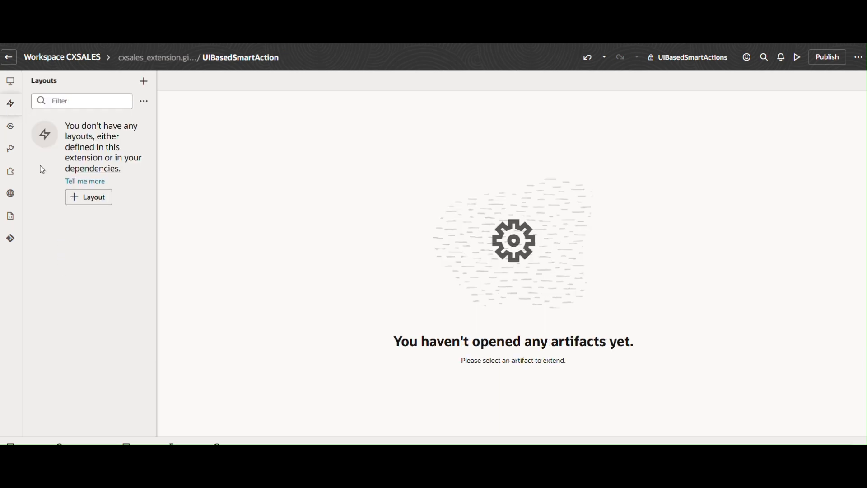
left_click(10, 149)
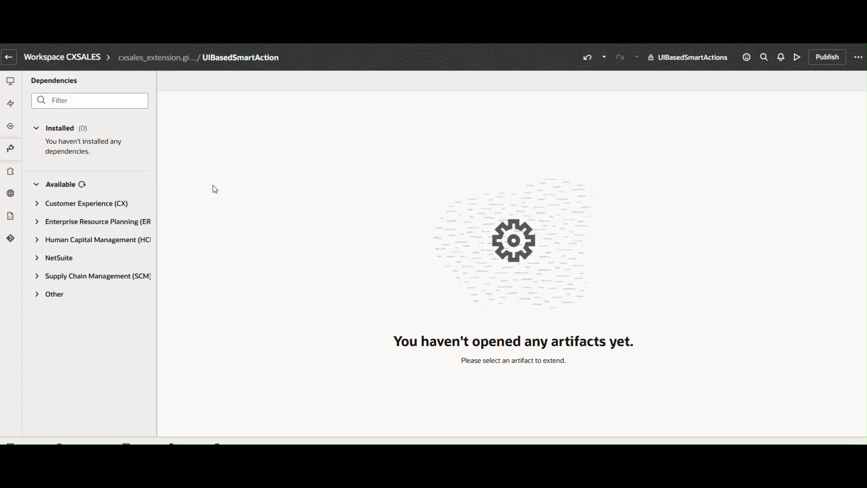
left_click(39, 205)
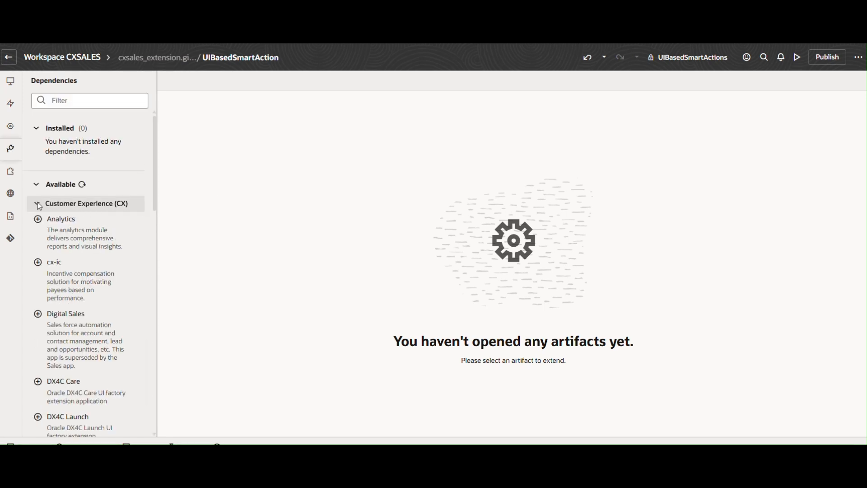
scroll(95, 335, "down", 5)
scroll(95, 334, "down", 5)
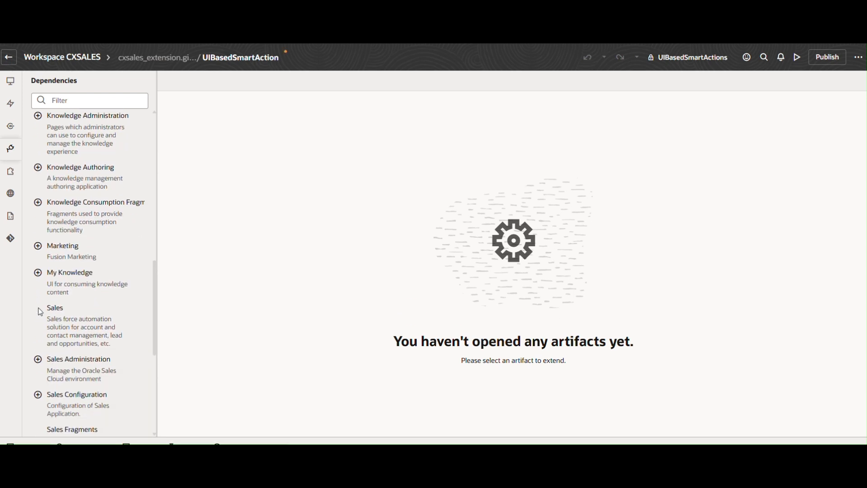
left_click(39, 309)
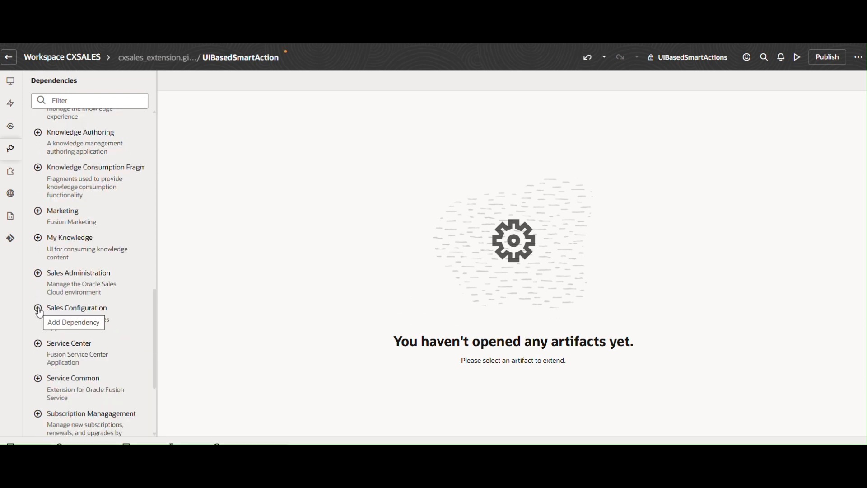
- Import the zipped custom file into the workspace as resources without deleting the existing files
left_click(14, 105)
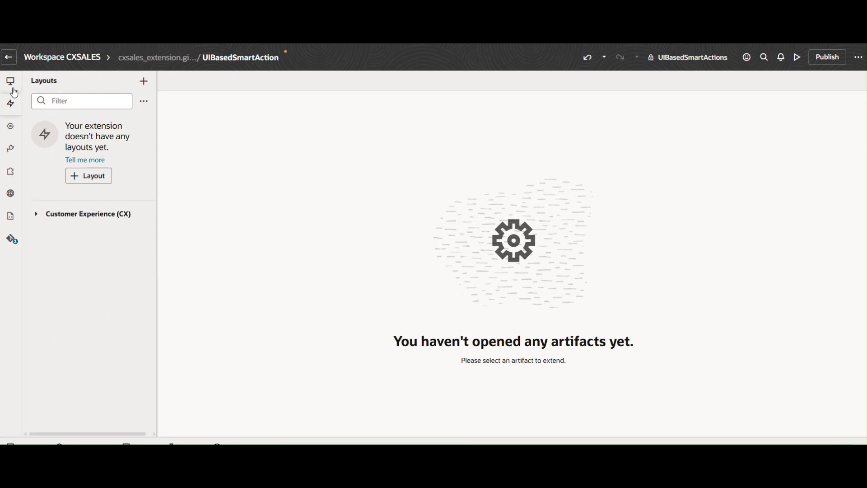
left_click(11, 84)
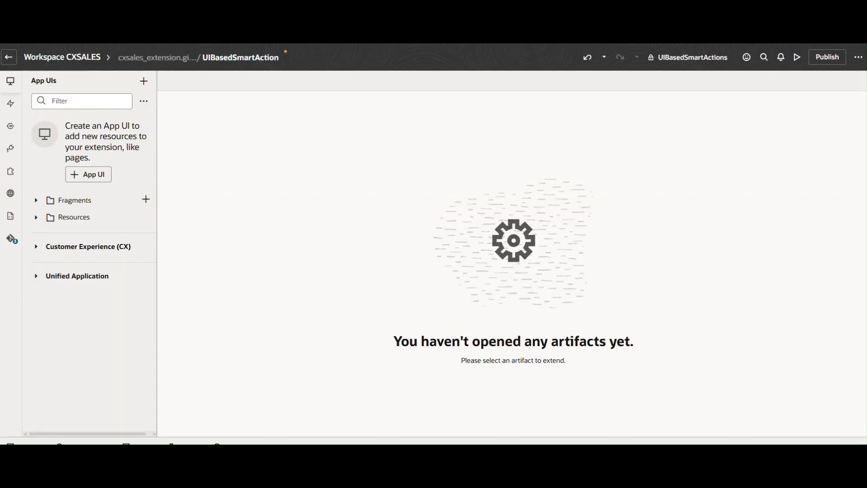
left_click(859, 61)
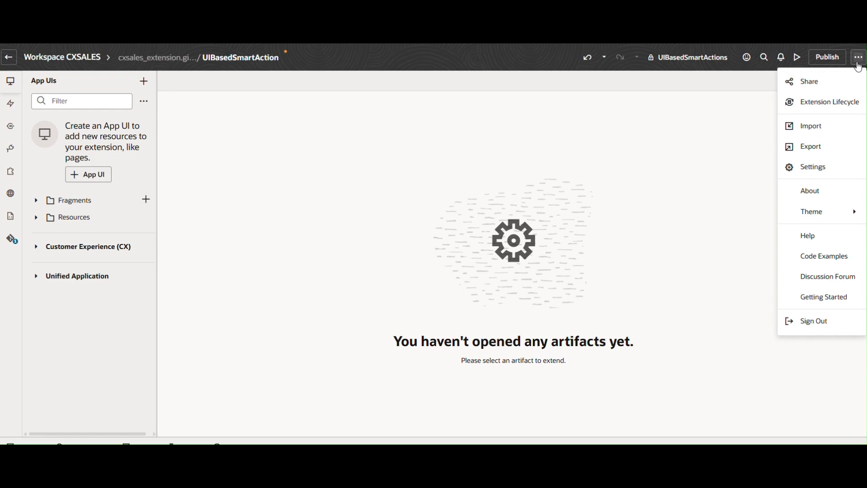
left_click(812, 130)
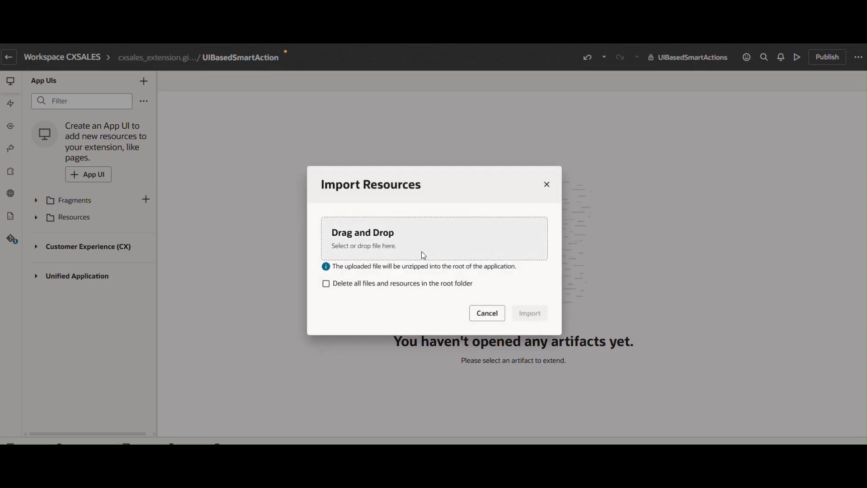
left_click(424, 256)
left_click(174, 104)
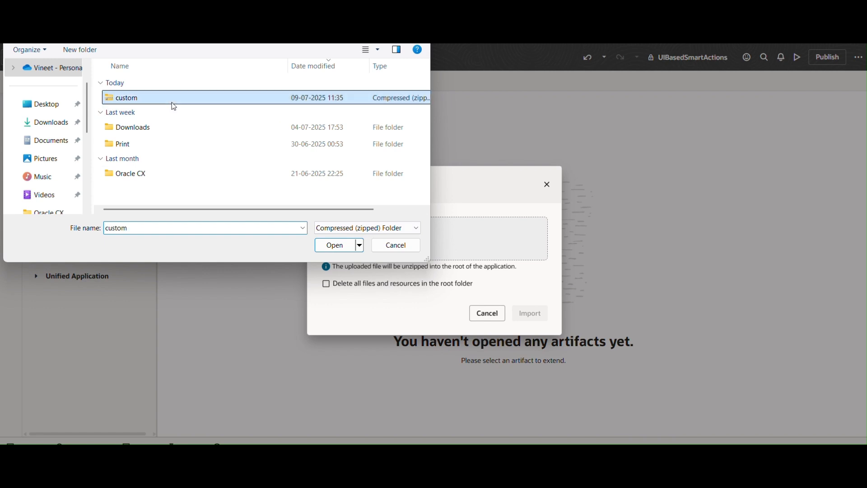
double_click(173, 106)
left_click(529, 311)
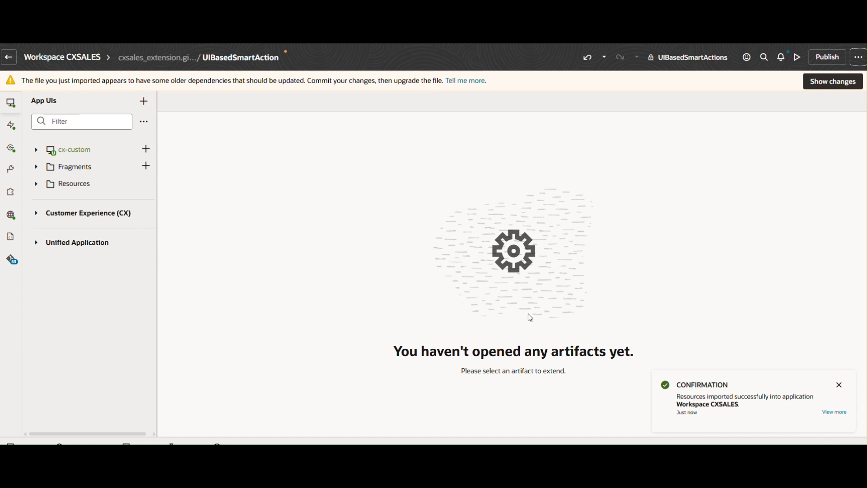
- Commit all imported files to the UIBasedSmartAction branch with the message "Claim Management Import done"
left_click(254, 63)
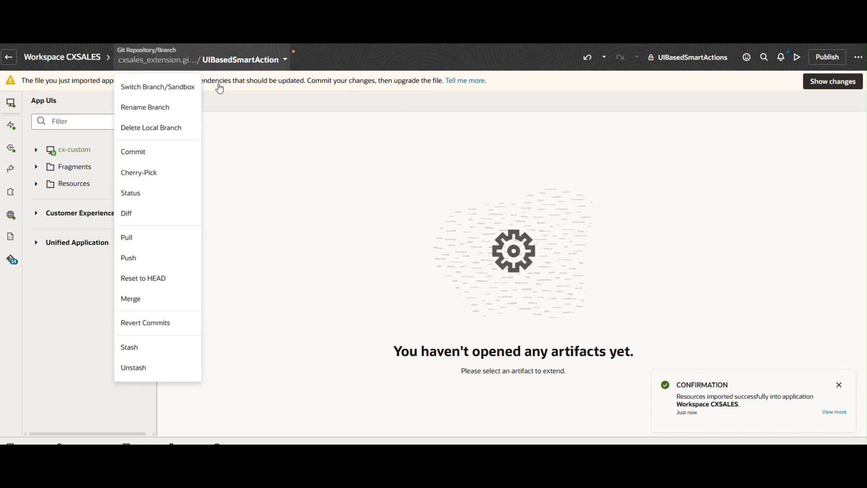
left_click(161, 153)
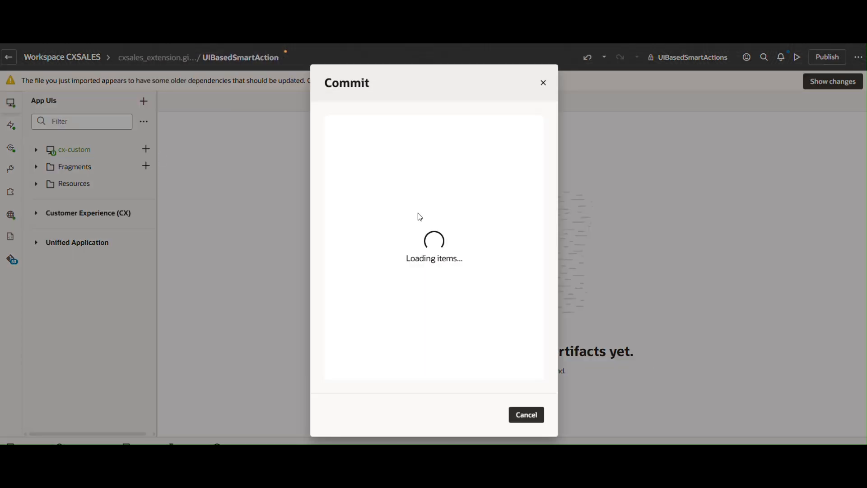
type("Claim")
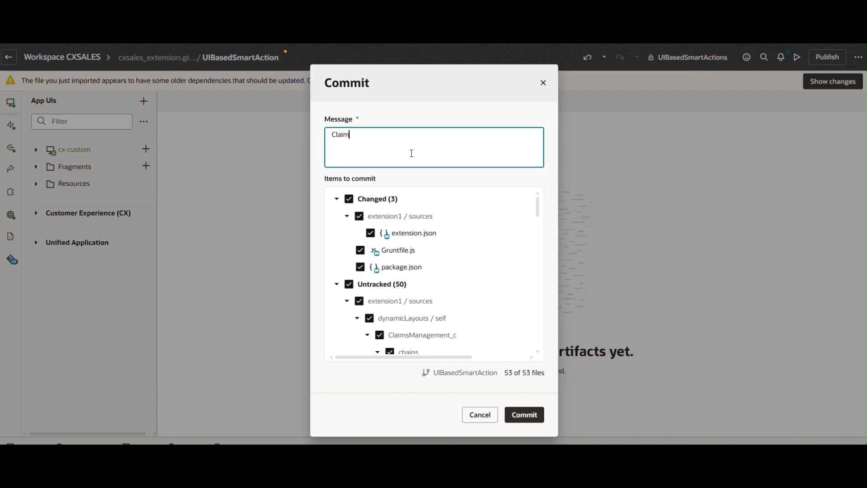
type(" Management Import done")
left_click(531, 422)
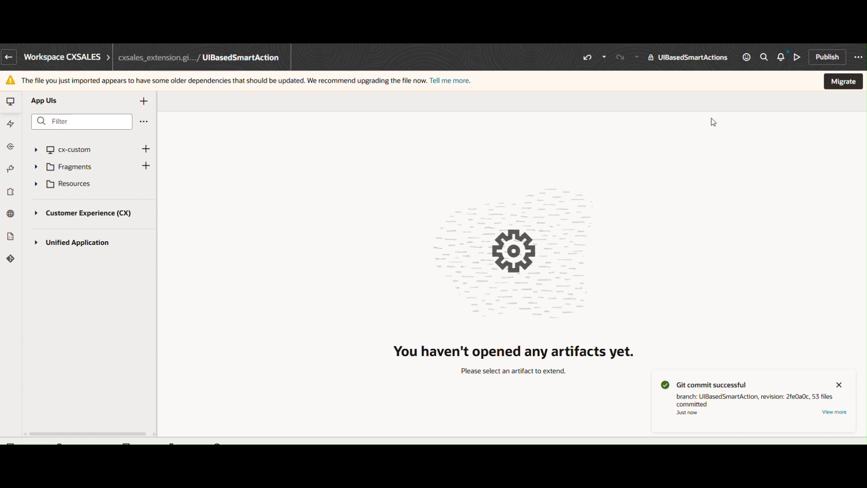
- Upgrade the imported files to the latest available version and commit the change with the message "Upgrade done"
left_click(837, 82)
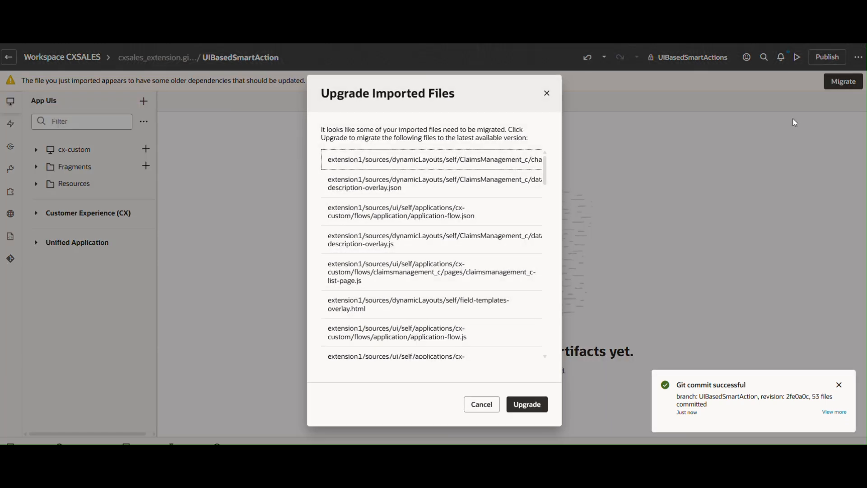
left_click(529, 401)
left_click(528, 405)
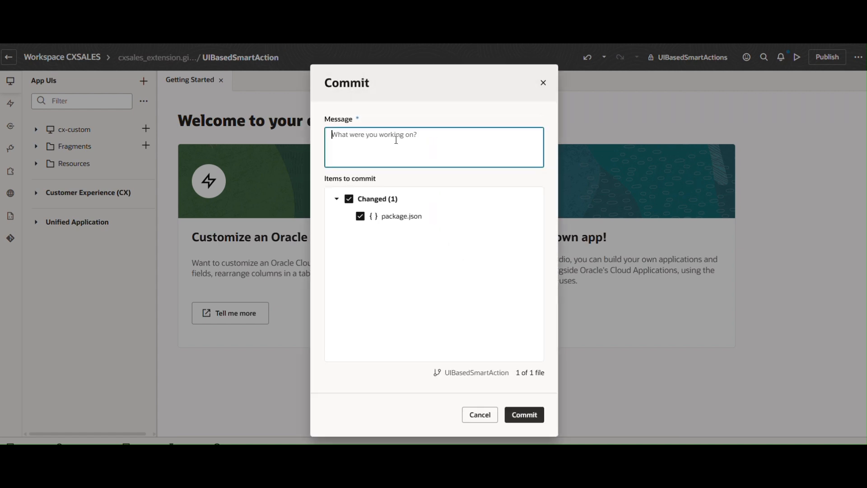
type("Upgrade done")
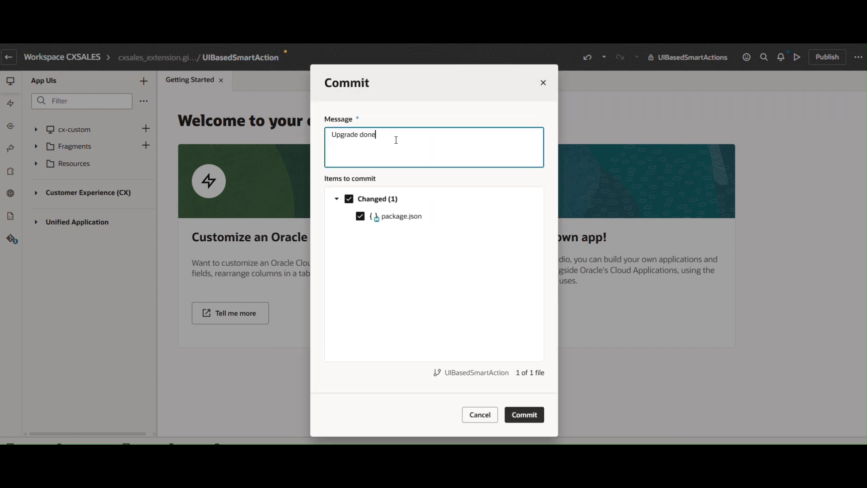
left_click(524, 414)
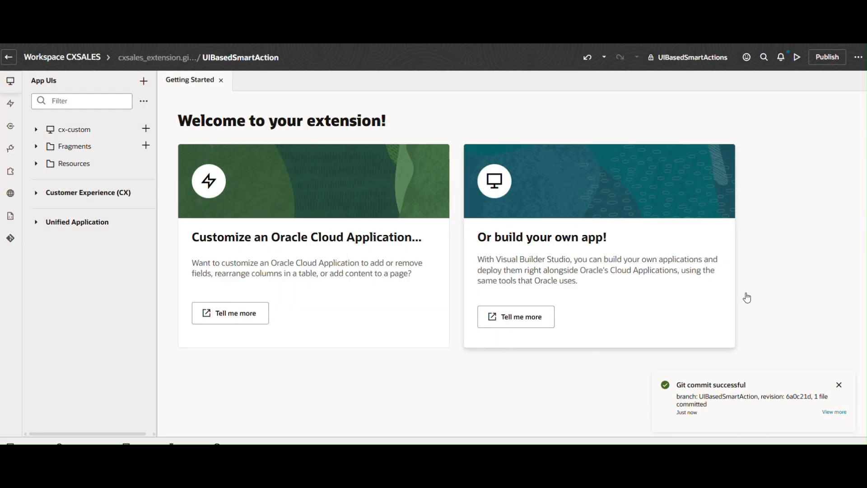
- Examine the contents of the imported cx-custom App UI and the extension's layouts, and close the Getting Started page
left_click(37, 131)
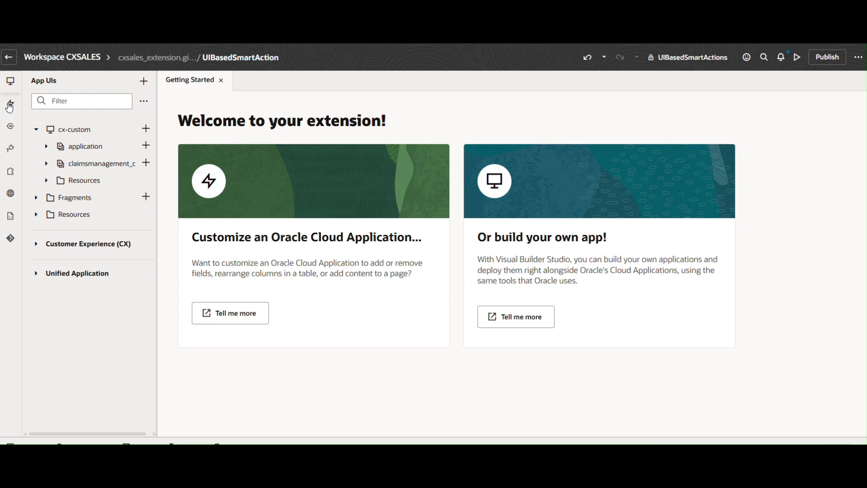
left_click(10, 106)
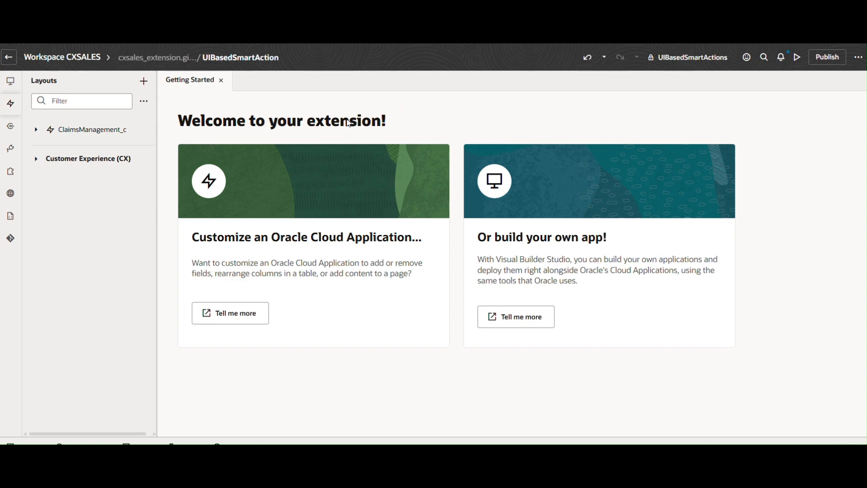
left_click(221, 80)
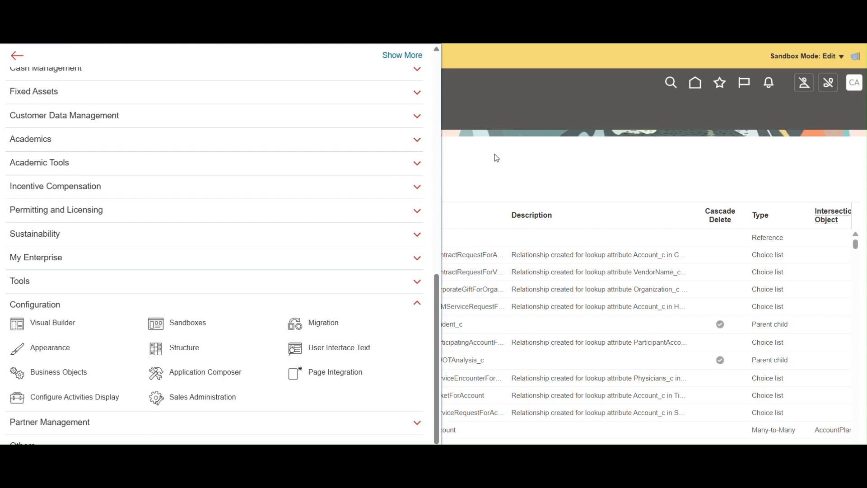
- Switch to Application Composer and open the Smart Actions page from the common setup
left_click(496, 158)
scroll(106, 360, "down", 1)
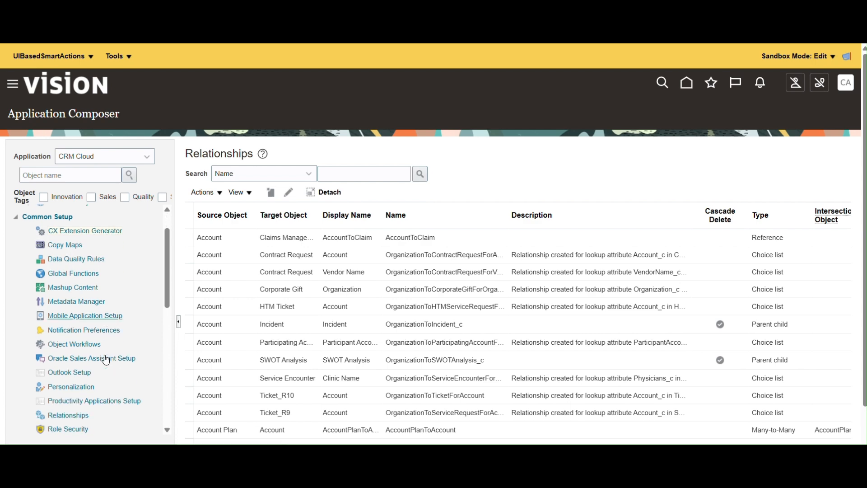
scroll(106, 360, "down", 3)
left_click(78, 325)
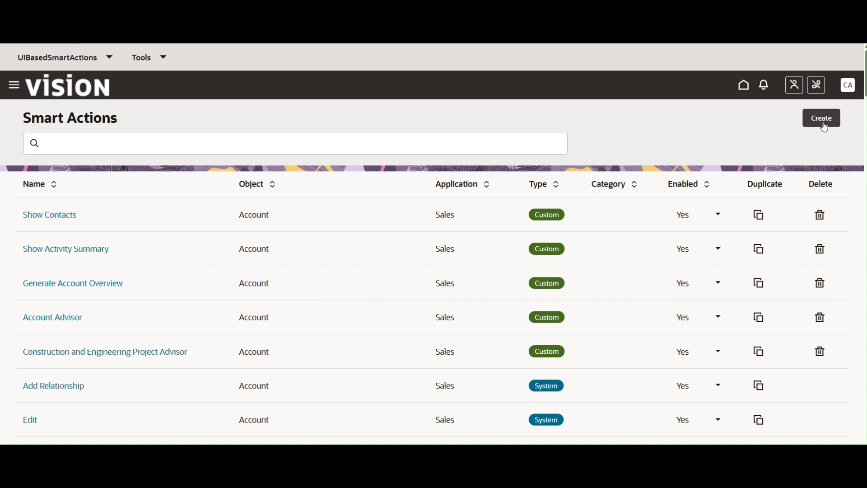
- Start a new smart action of the UI-based action kind and continue to its basic details
left_click(820, 120)
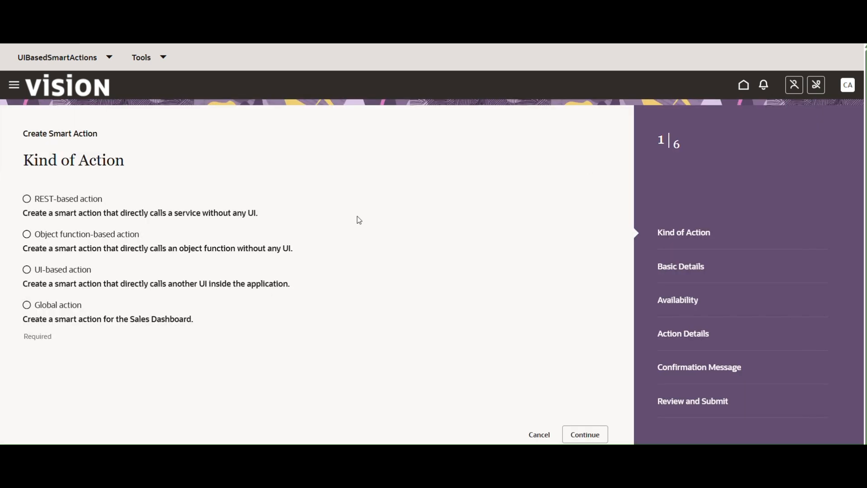
left_click(28, 270)
left_click(585, 437)
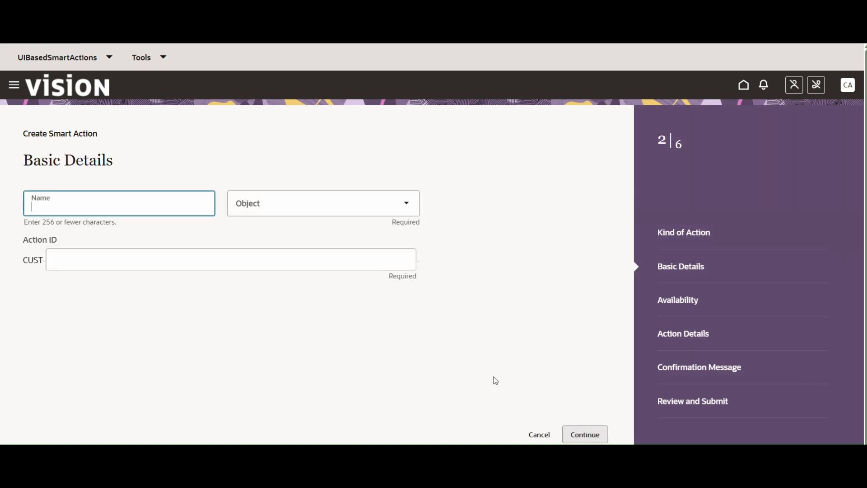
- Name the smart action Create Claim, set its object to Account, and continue to the availability settings
left_click(108, 206)
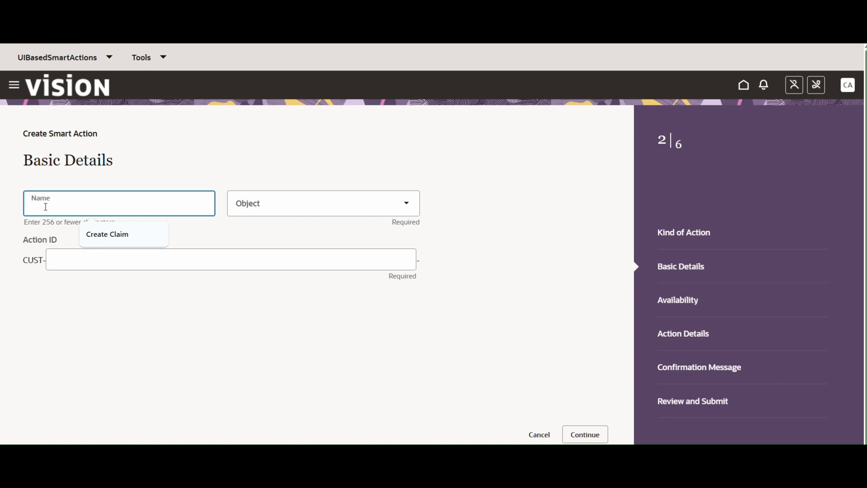
left_click(117, 236)
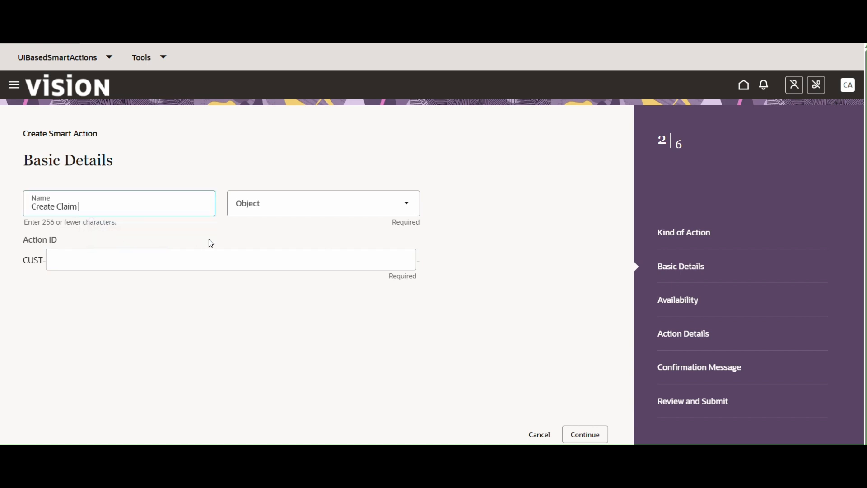
left_click(290, 207)
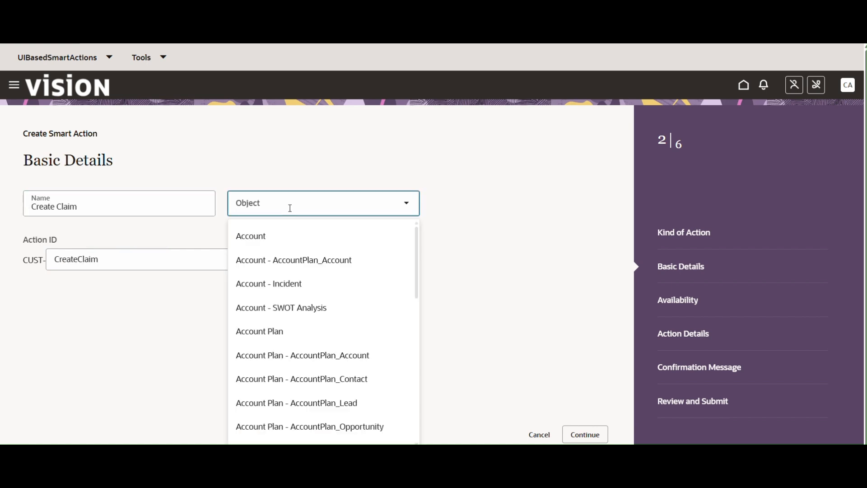
left_click(284, 236)
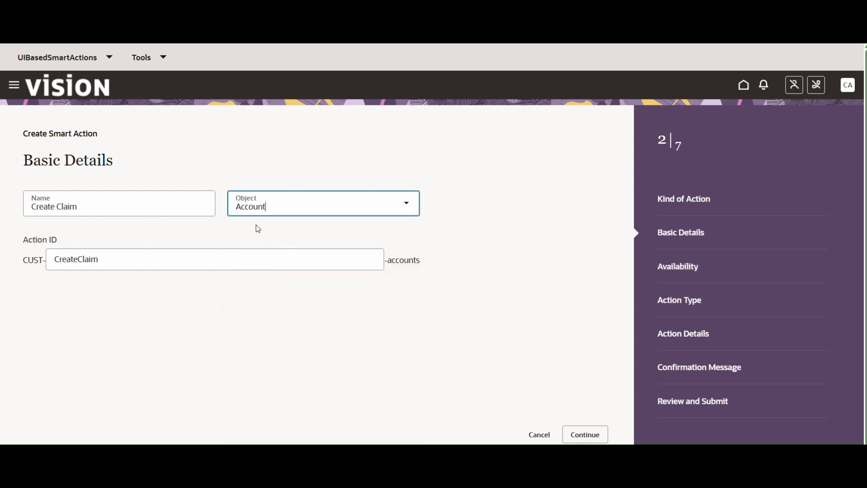
left_click(588, 436)
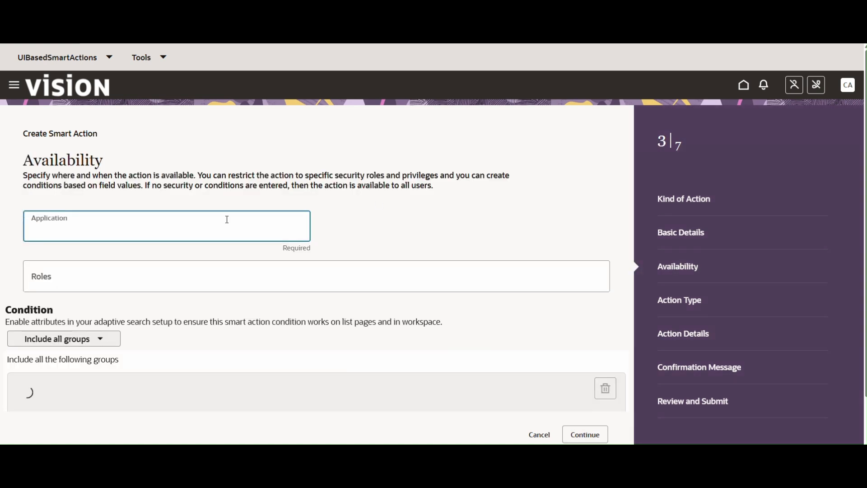
- Make the smart action available in the Sales application on the List page, and continue to the action type
left_click(214, 223)
left_click(118, 283)
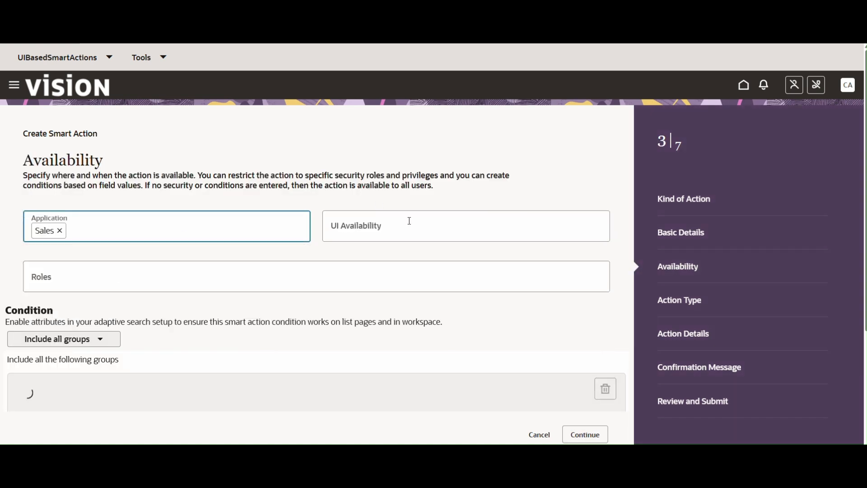
left_click(418, 226)
left_click(405, 259)
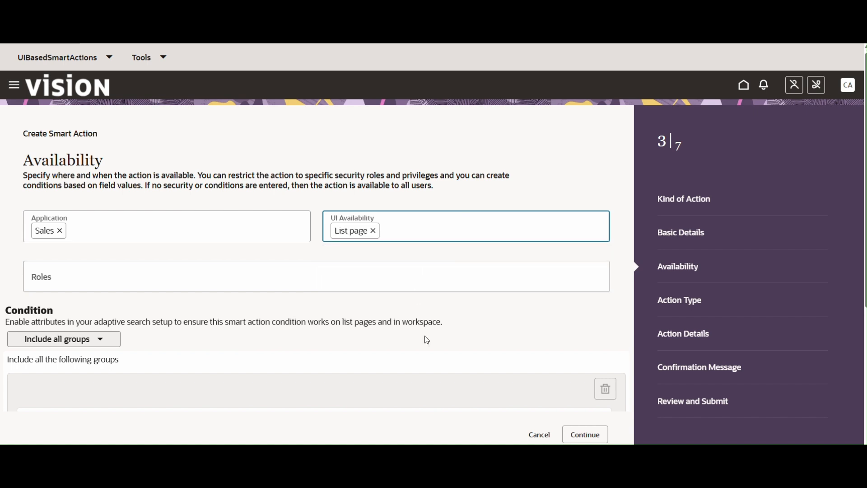
scroll(425, 337, "down", 1)
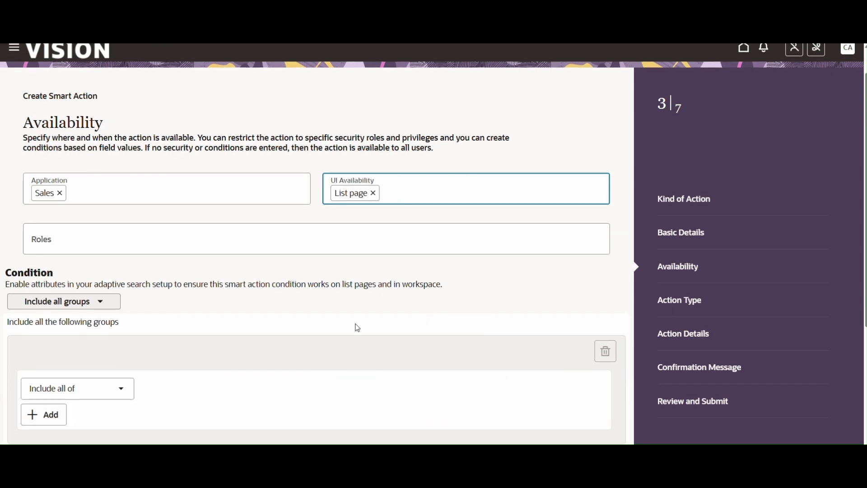
scroll(344, 378, "down", 4)
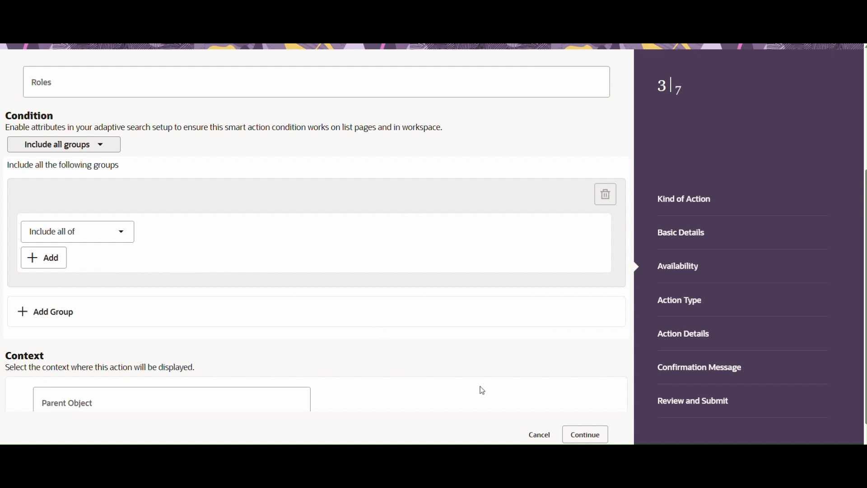
left_click(587, 436)
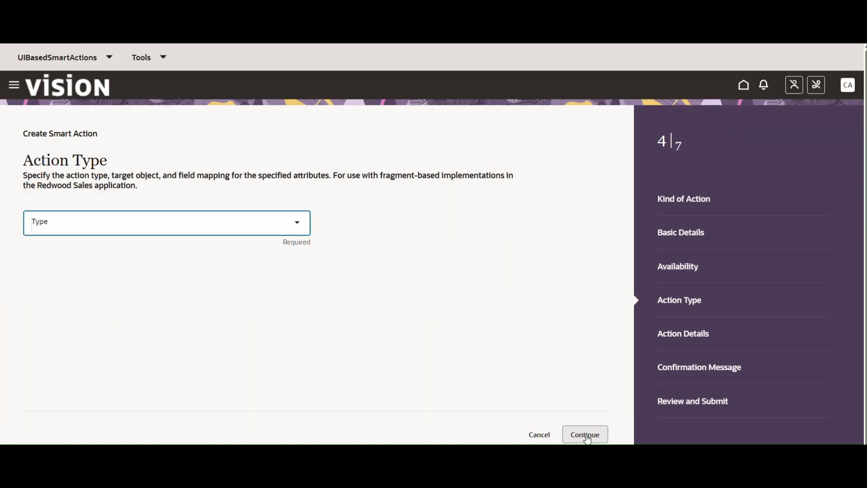
- Set the action type to Create with the top-level object Claims Management as target, and continue to the action details
left_click(265, 228)
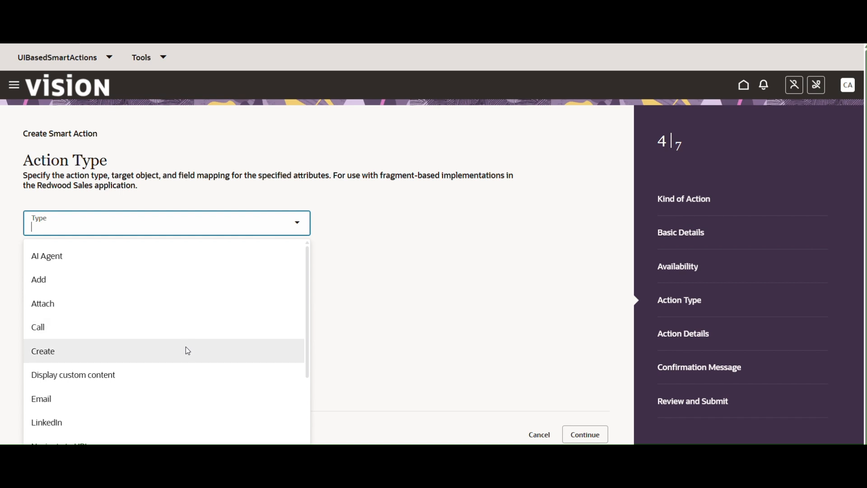
scroll(185, 350, "down", 2)
left_click(163, 302)
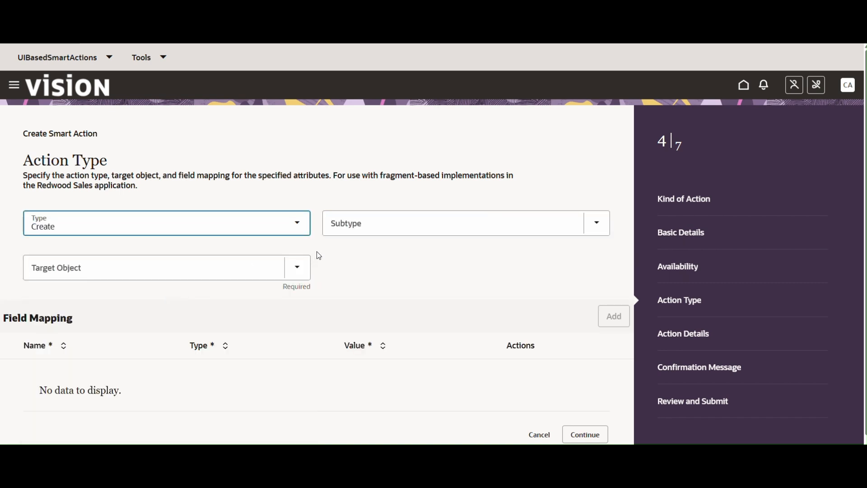
left_click(224, 273)
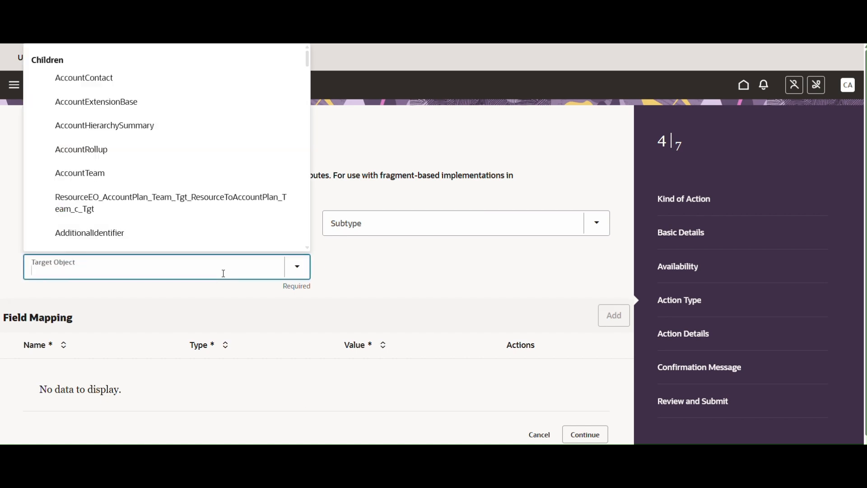
type("clai")
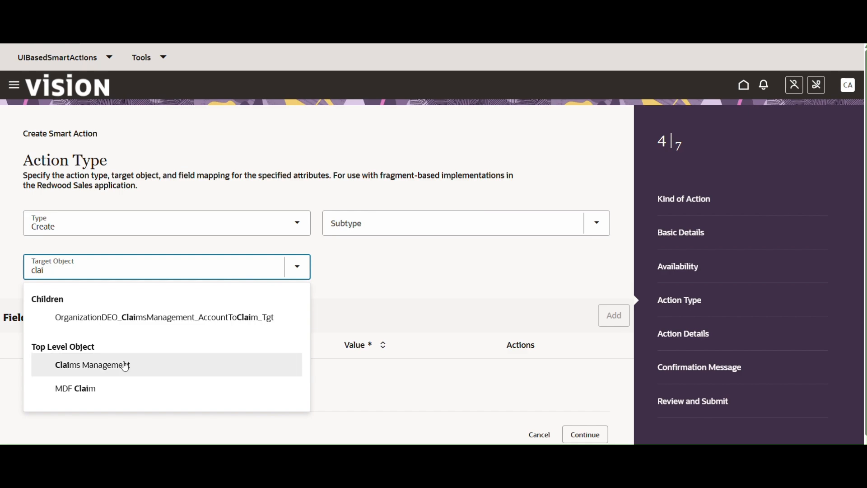
left_click(126, 365)
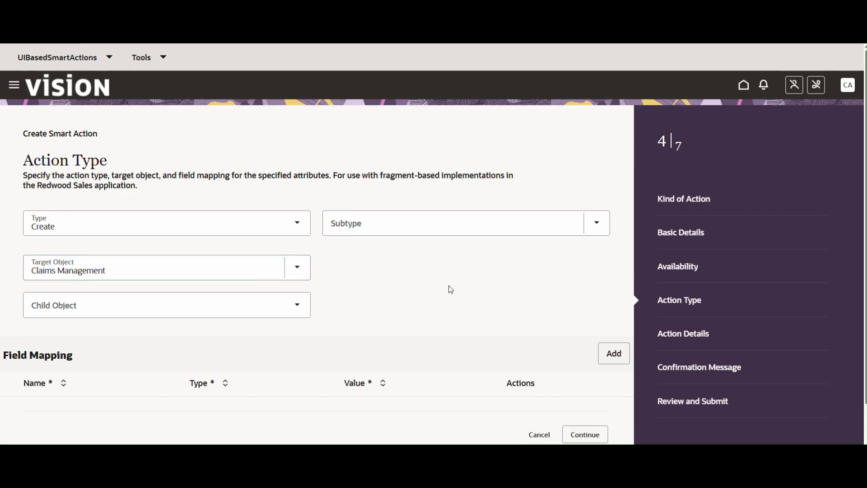
scroll(451, 290, "down", 2)
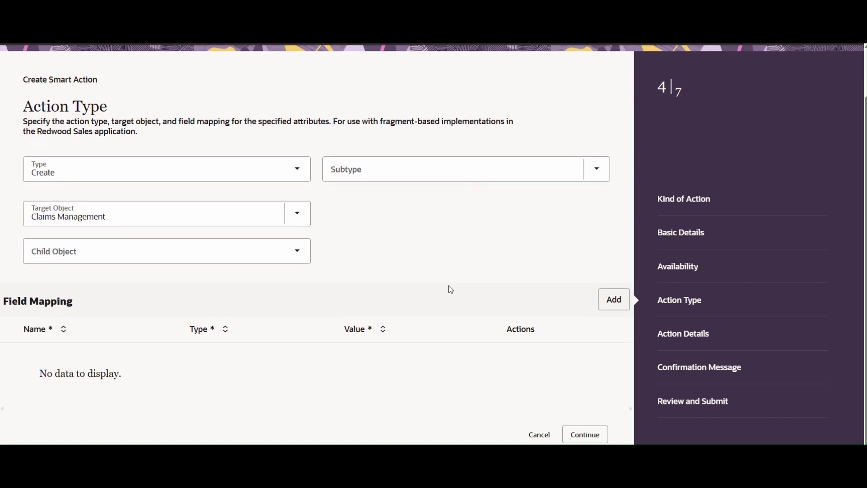
left_click(585, 435)
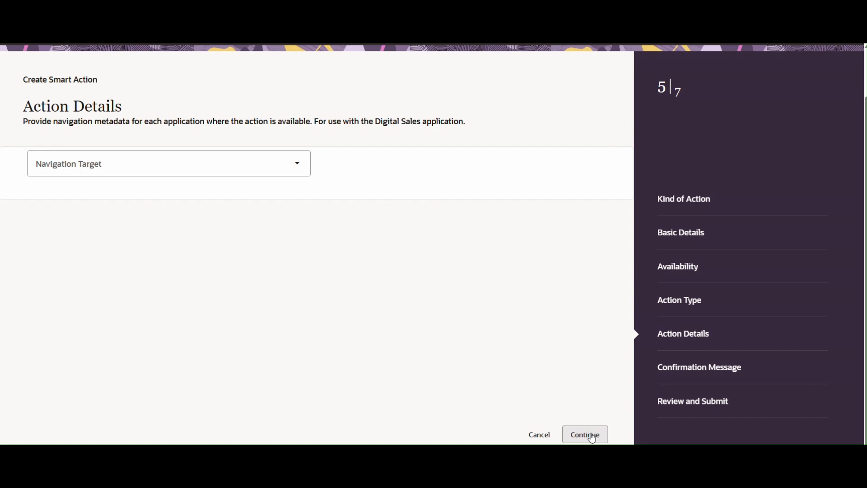
- Leave the navigation target and confirmation message empty, and submit the smart action
left_click(592, 439)
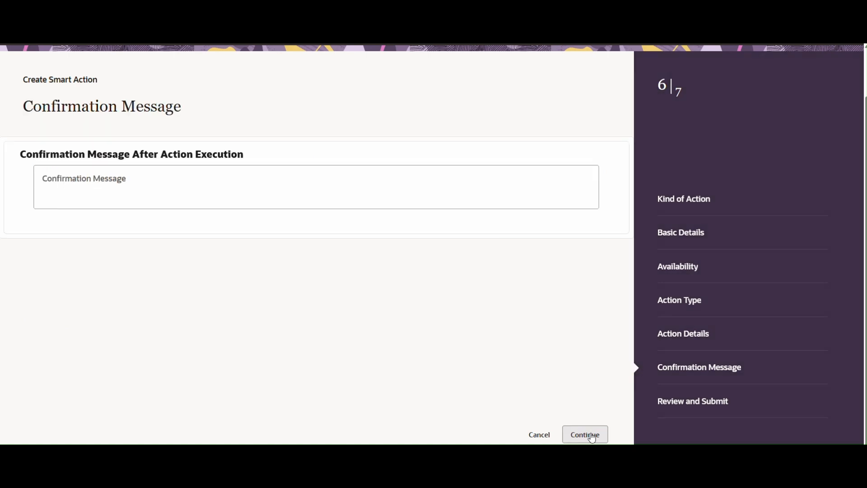
left_click(592, 439)
left_click(592, 436)
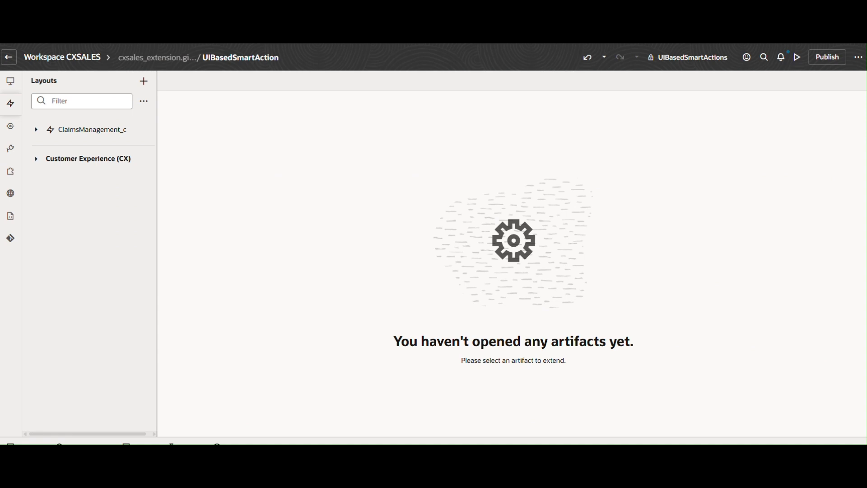
- Switch to Visual Builder Studio and open the accounts-list page of the cx-sales App UI under Customer Experience (CX)
left_click(10, 84)
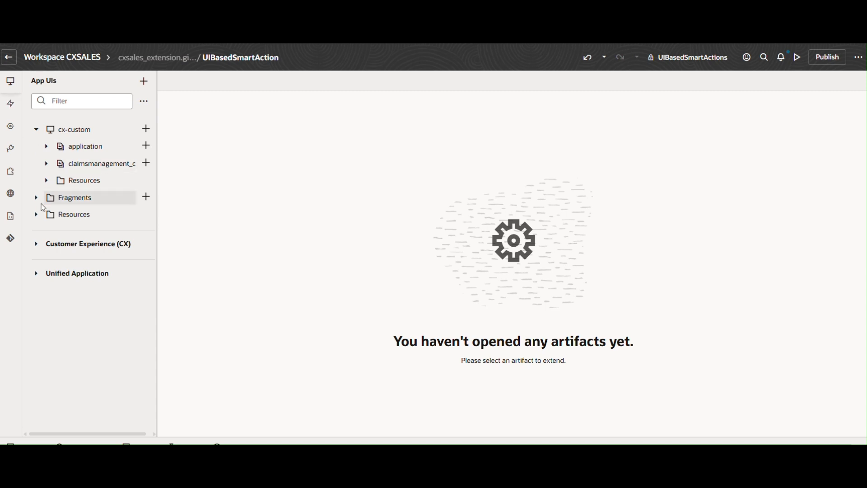
left_click(39, 248)
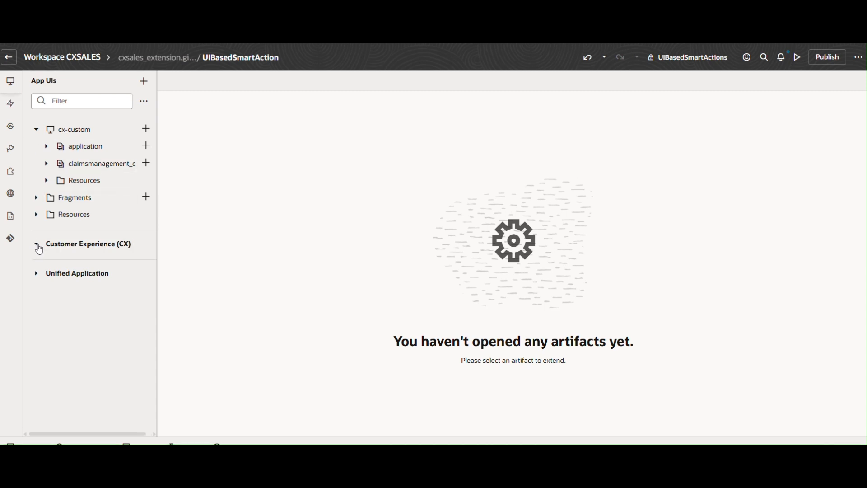
left_click(38, 281)
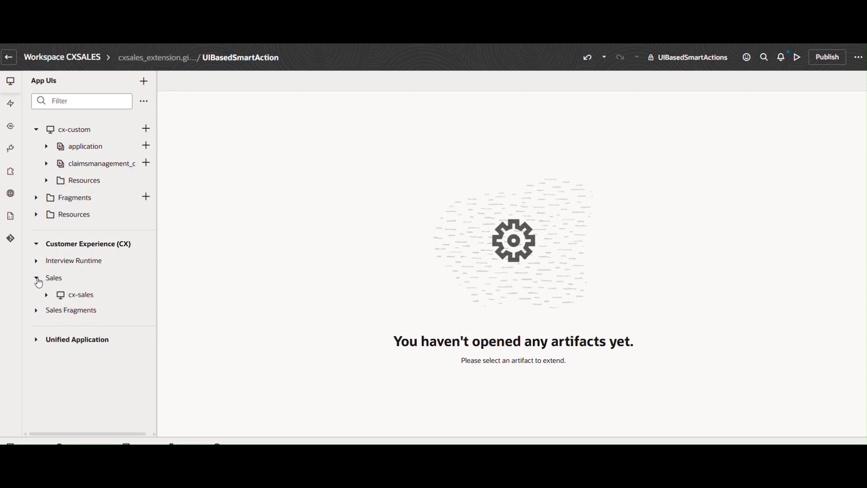
left_click(46, 295)
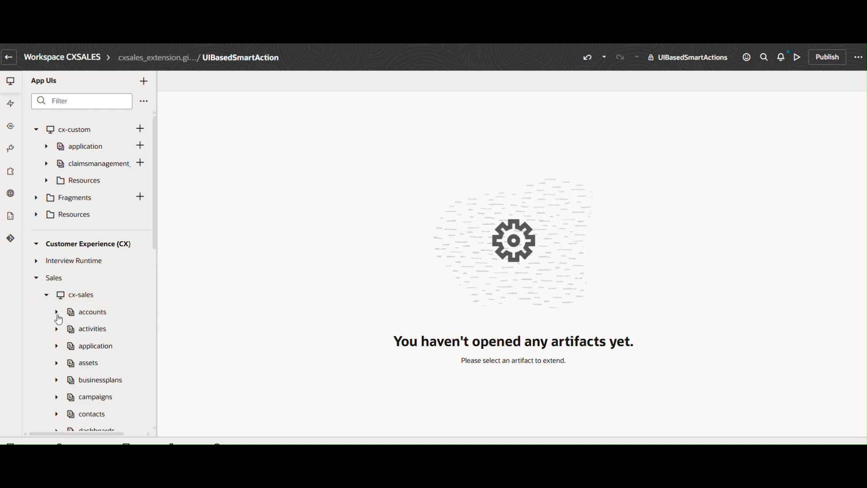
left_click(57, 314)
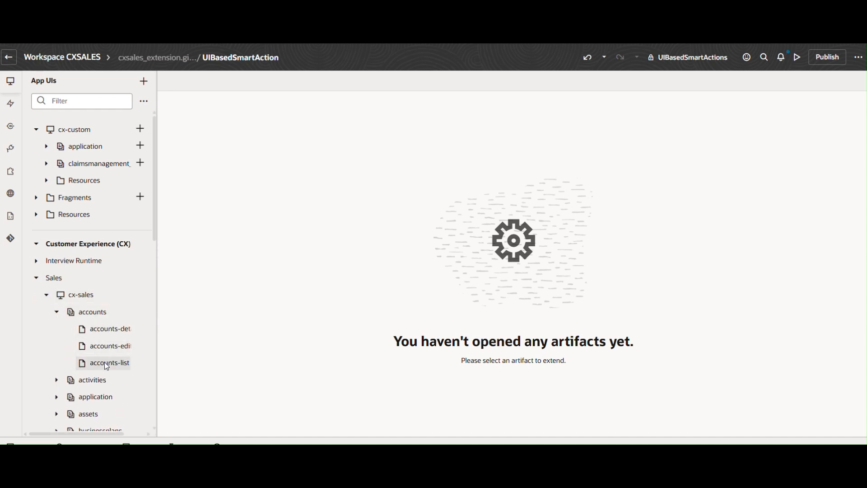
left_click(105, 362)
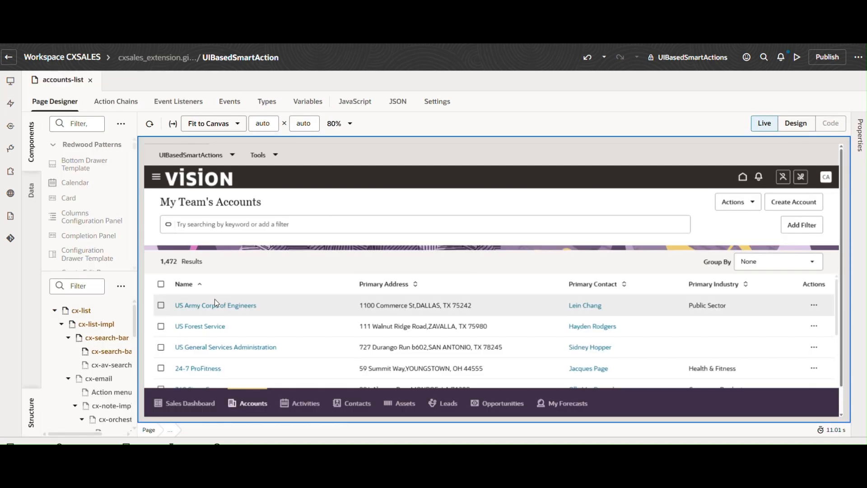
- Test the Create Claim action from the action bar of the US Army Corps of Engineers account, and cancel the create form
left_click(212, 312)
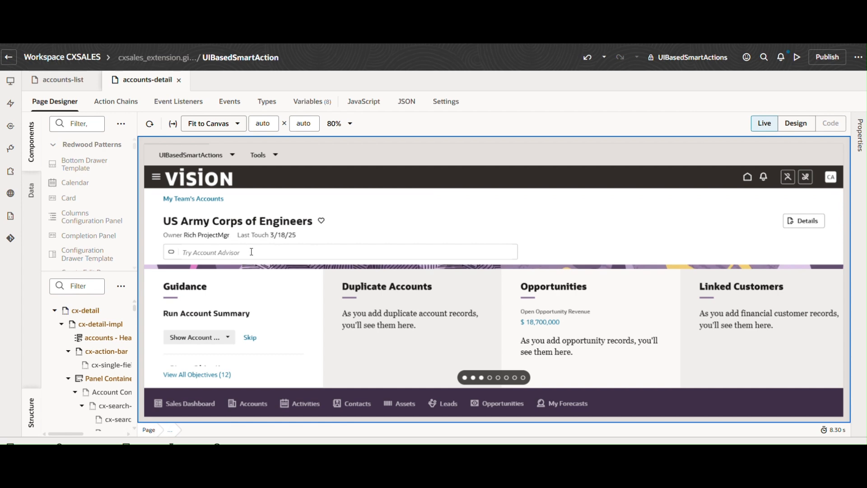
left_click(243, 249)
type("ce")
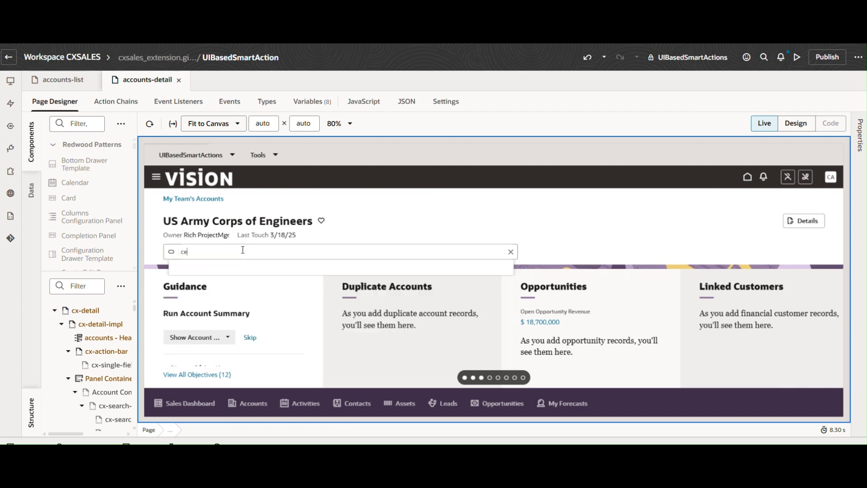
key("BackSpace")
type("rate")
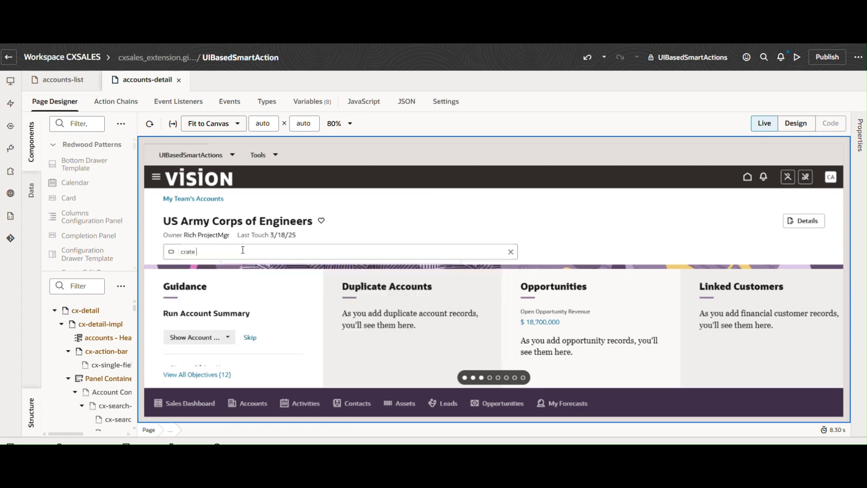
key("BackSpace")
key("BackSpace")
key("BackSpace")
type("eate Claim")
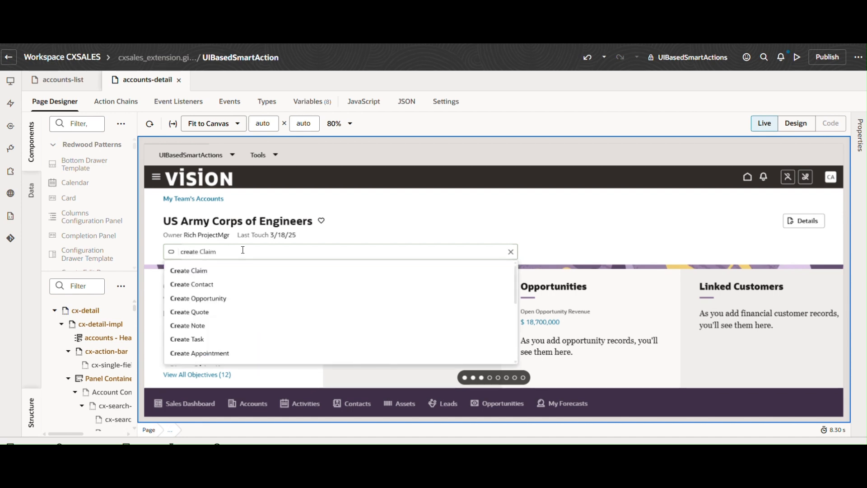
left_click(208, 272)
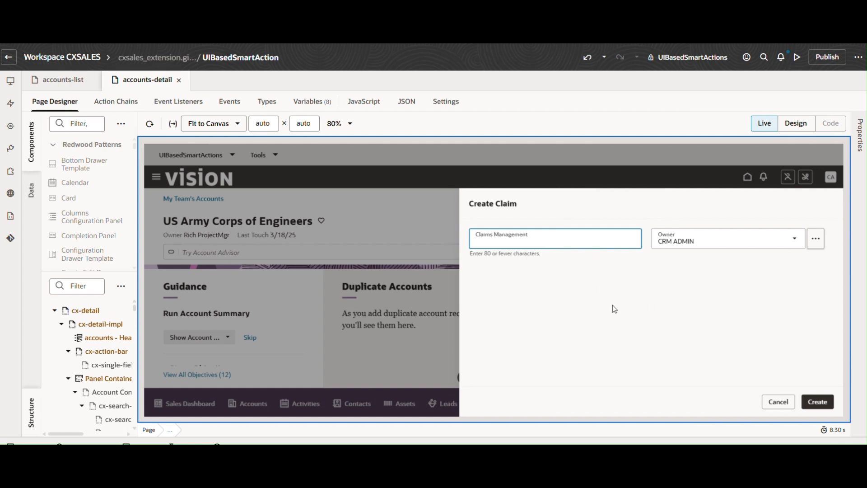
left_click(773, 403)
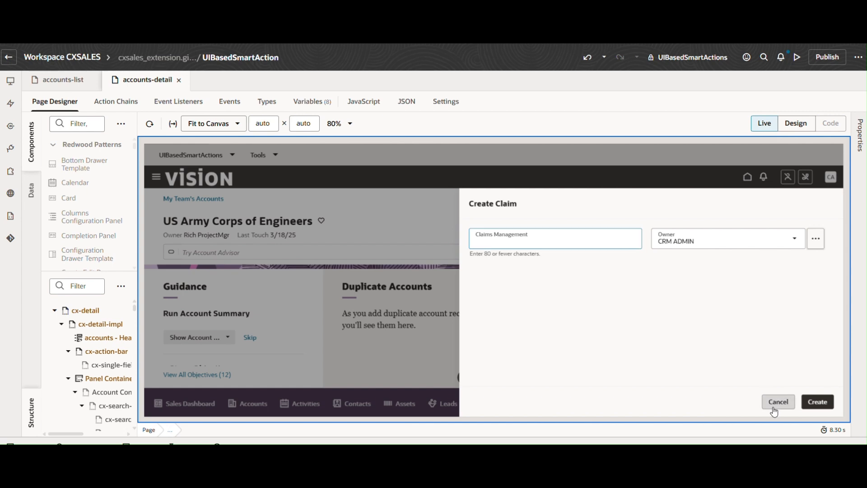
- Duplicate the default layout in the ClaimsManagement_c Create Layout rule set as default_copy, including a rule for the new layout
left_click(10, 104)
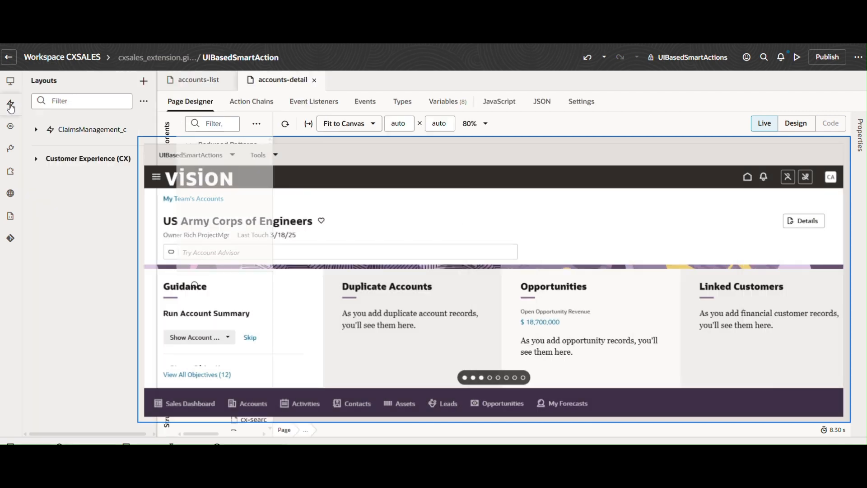
left_click(36, 130)
left_click(85, 130)
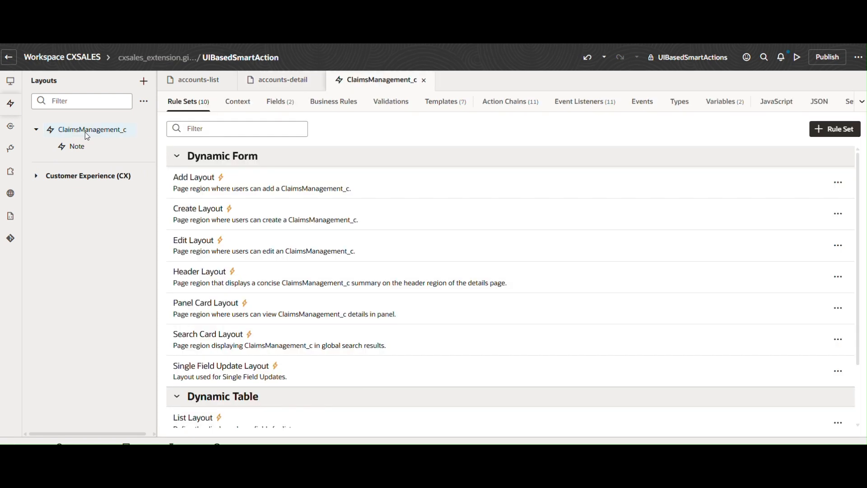
left_click(285, 221)
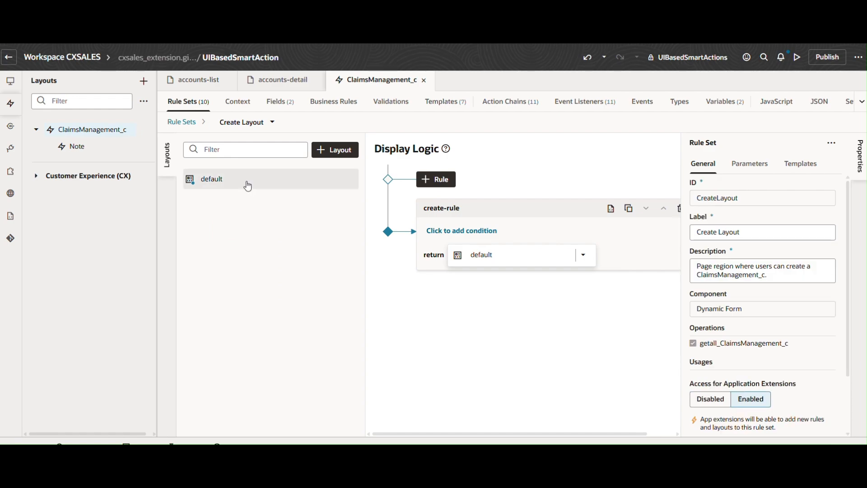
left_click(333, 179)
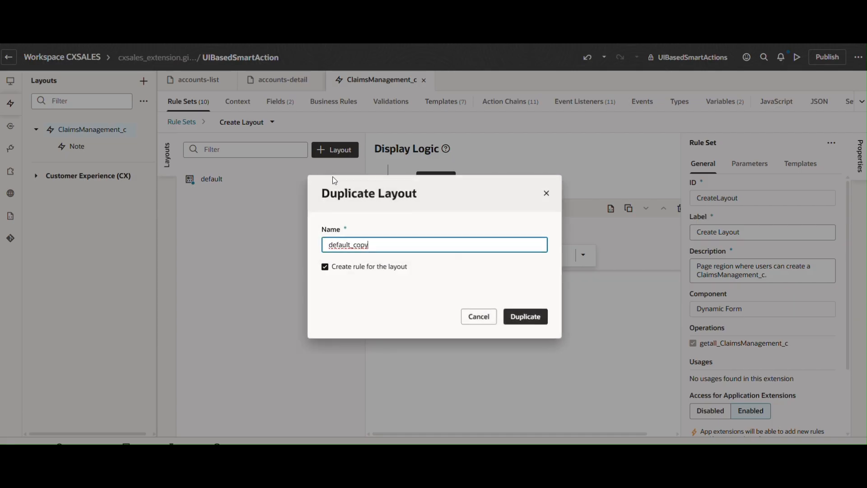
left_click(527, 318)
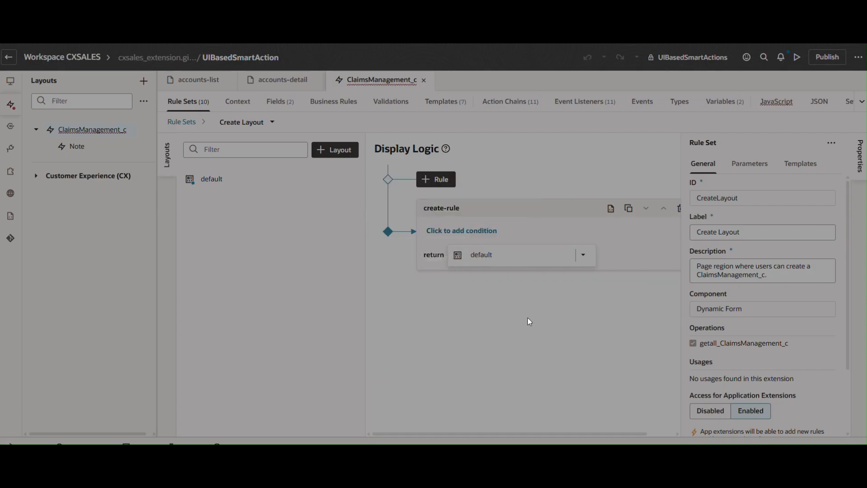
- Add the fields ClaimDateClosed_c, ClaimReOpenedDate_c, ClaimStatus_c and DateOfAppeal_c to the default_copy layout
mouse_move(239, 208)
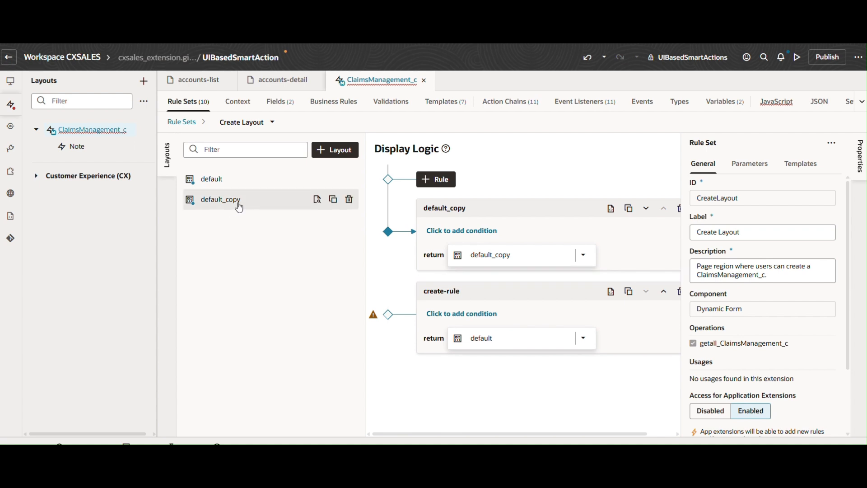
left_click(237, 201)
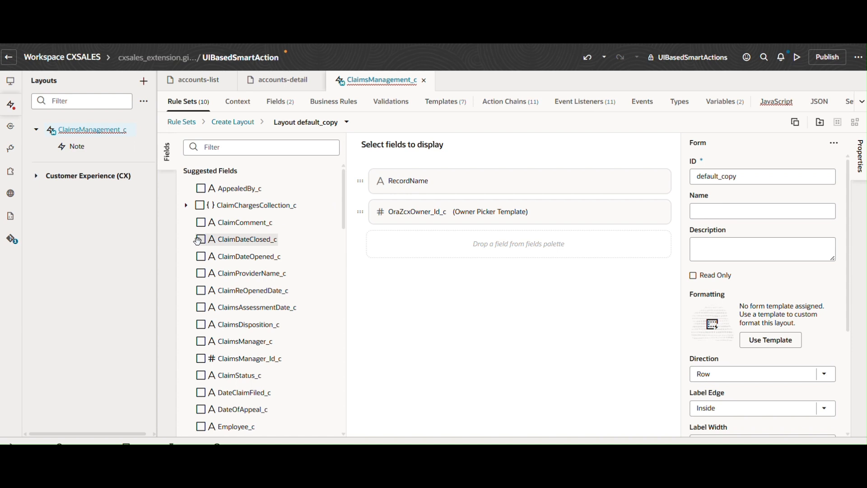
left_click(201, 240)
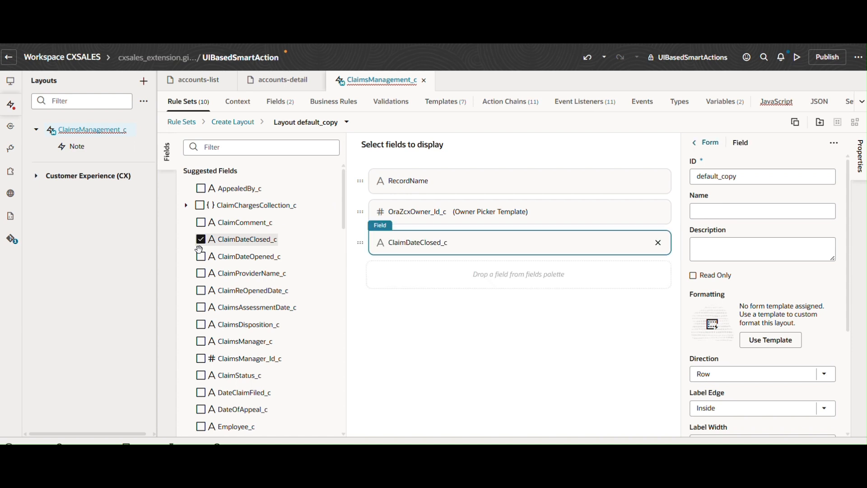
left_click(200, 291)
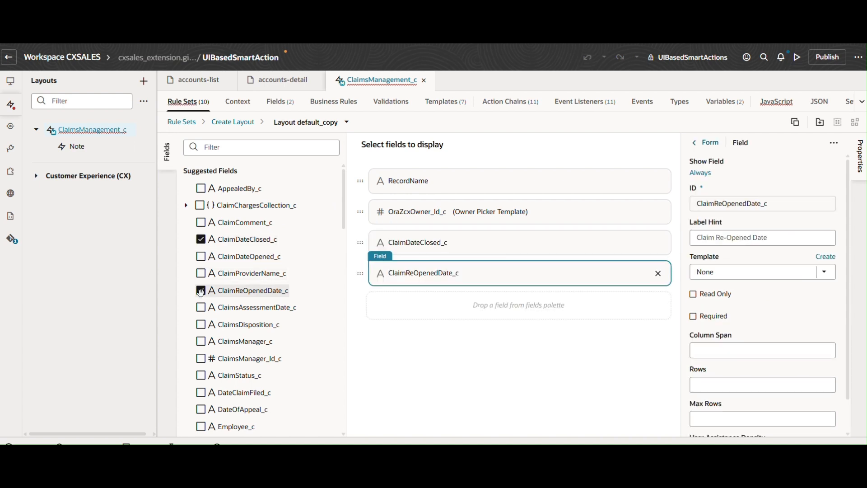
left_click(202, 375)
left_click(201, 409)
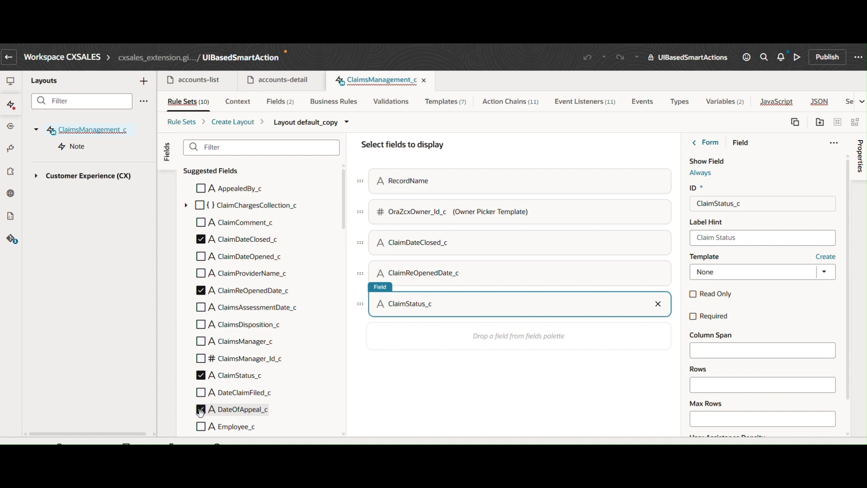
- Run Create Claim again from the accounts-detail live preview to check the added fields, and cancel the form
left_click(286, 86)
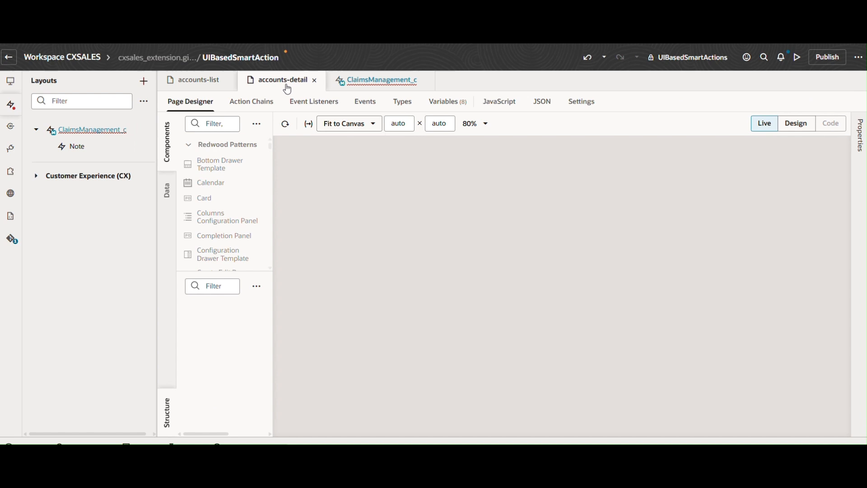
left_click(10, 84)
left_click(10, 83)
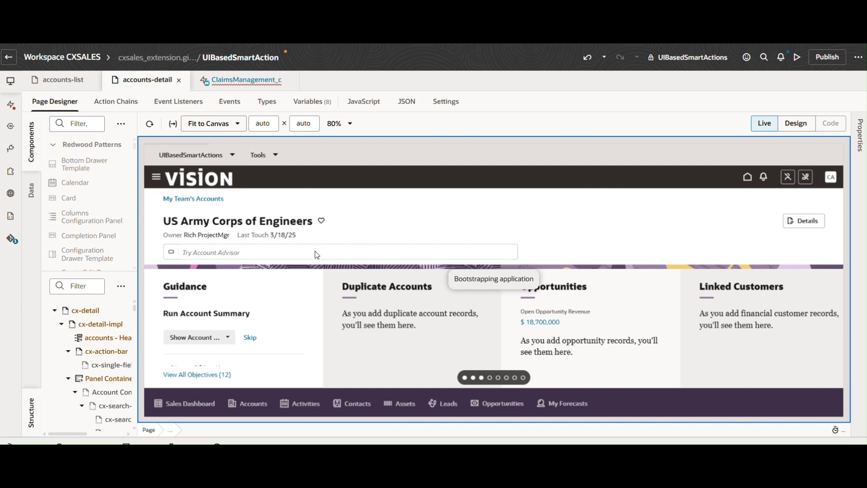
left_click(279, 252)
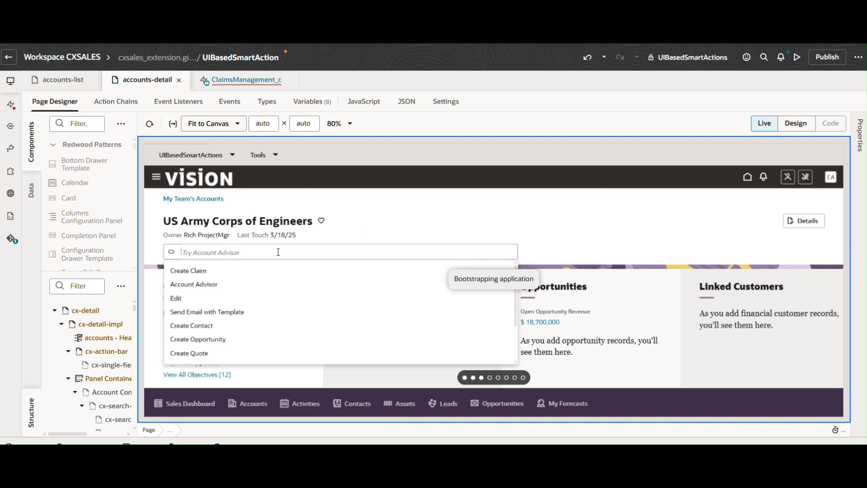
left_click(208, 272)
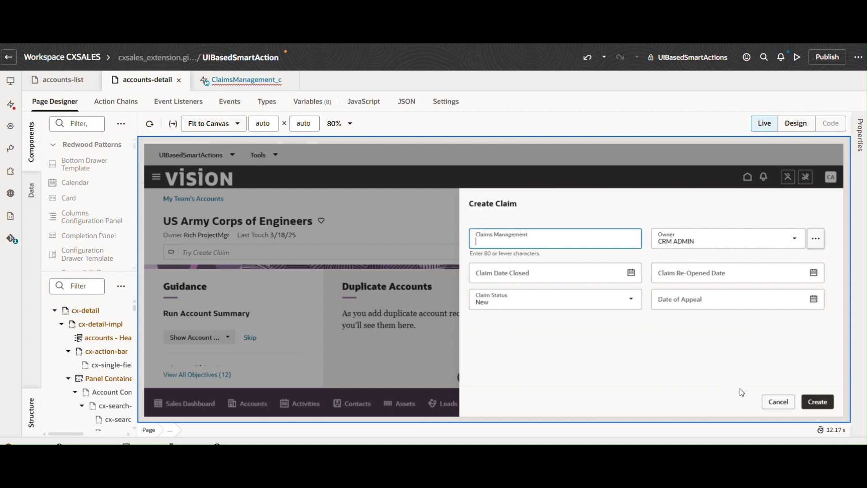
left_click(779, 404)
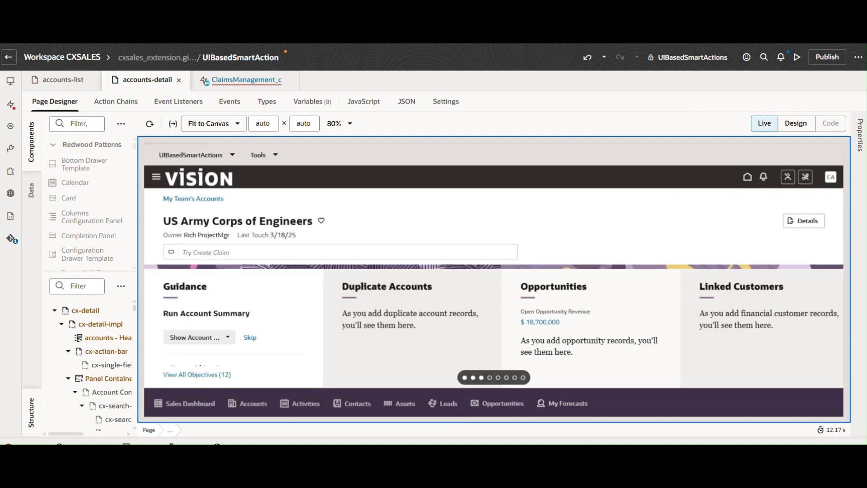
- Switch to the Excel workbook and review the summary steps from creating the Account to Claim Management relationship through deploying the Visual Builder changes
left_click(579, 438)
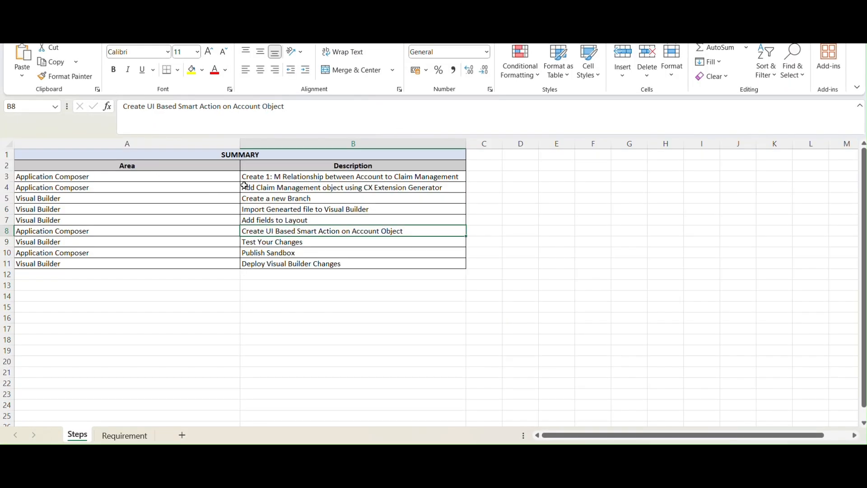
left_click(266, 177)
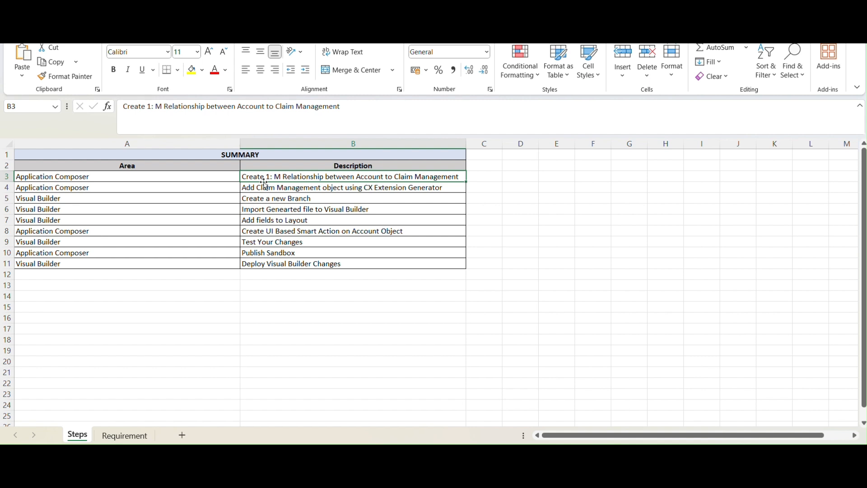
left_click(295, 188)
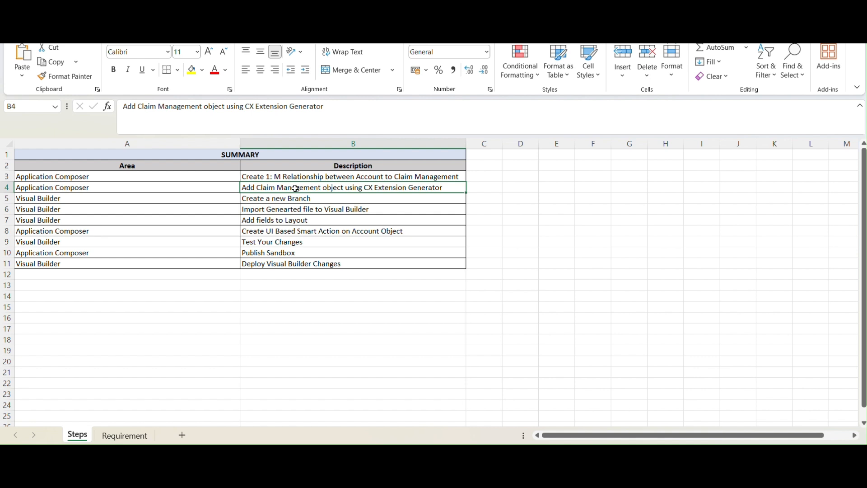
left_click(300, 198)
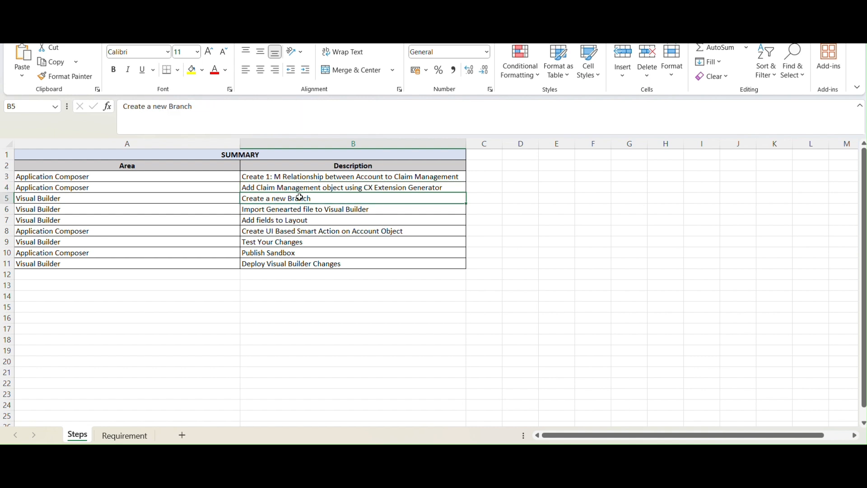
left_click(273, 220)
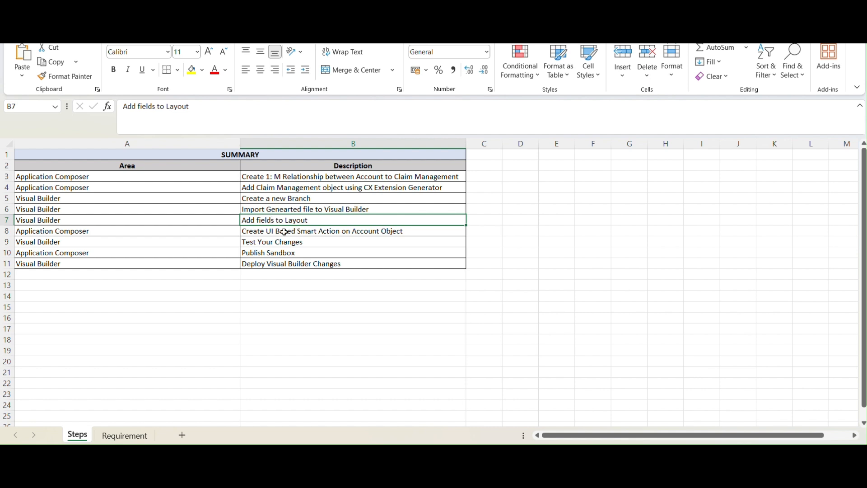
left_click(286, 232)
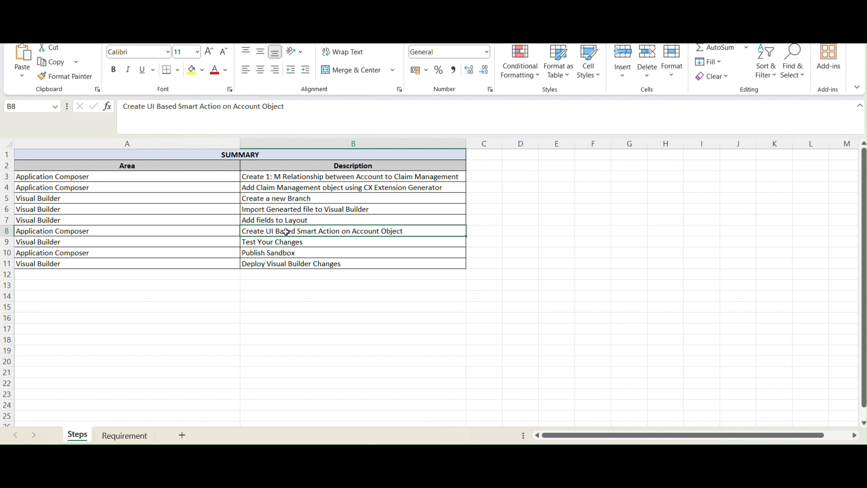
left_click(267, 253)
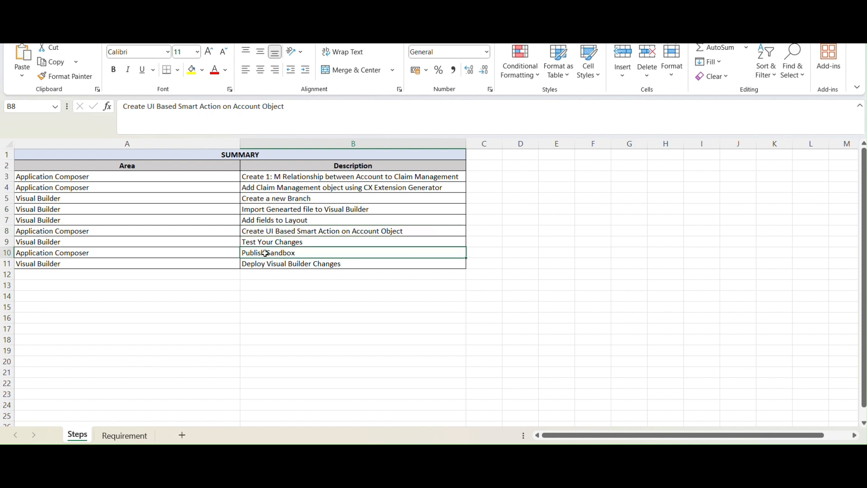
left_click(189, 254)
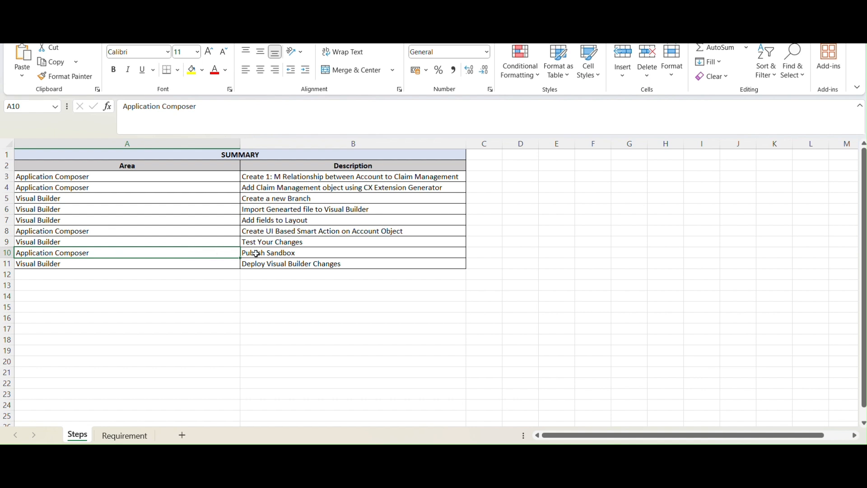
left_click(266, 253)
left_click(192, 264)
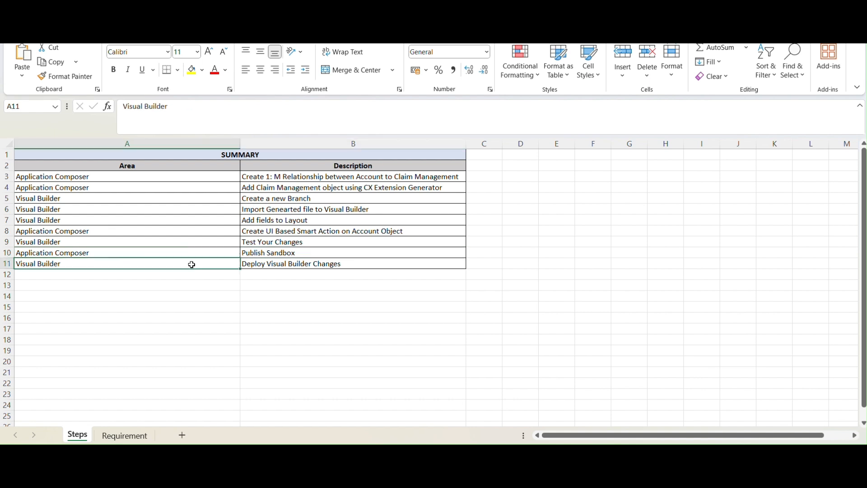
key("shift+Right")
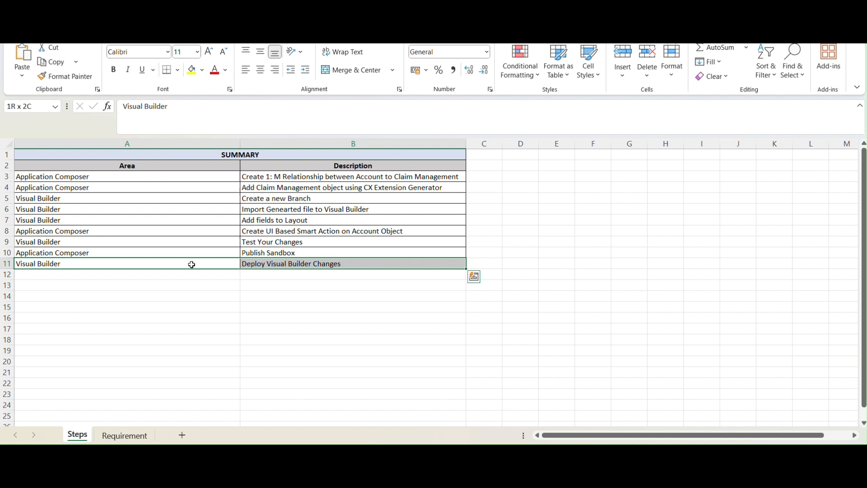